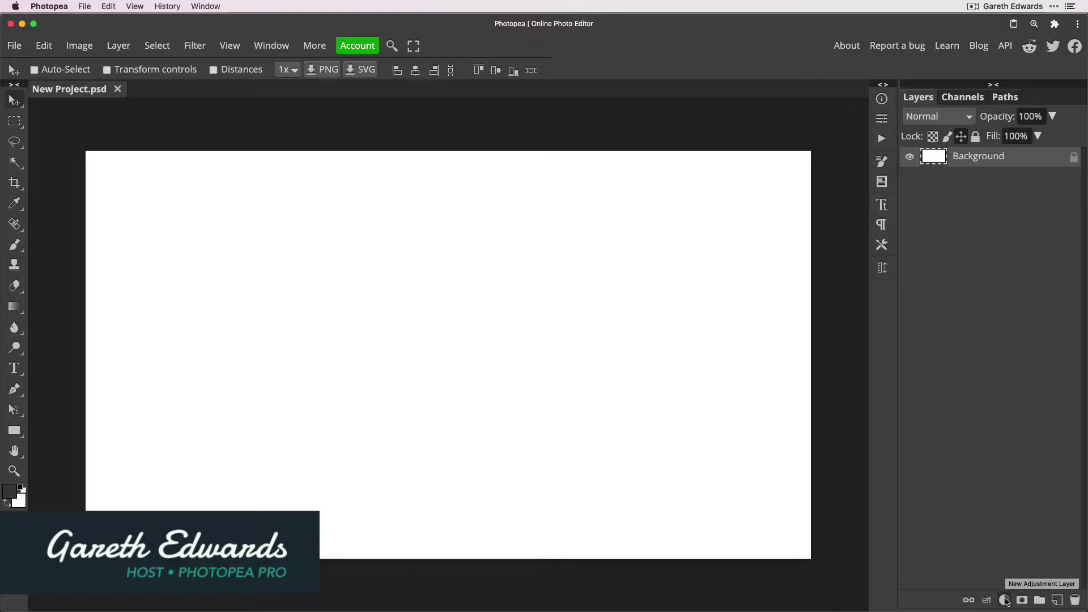
Step: Add a Pattern Fill layer using the light grey dot pattern scaled to 265%
left_click(1004, 600)
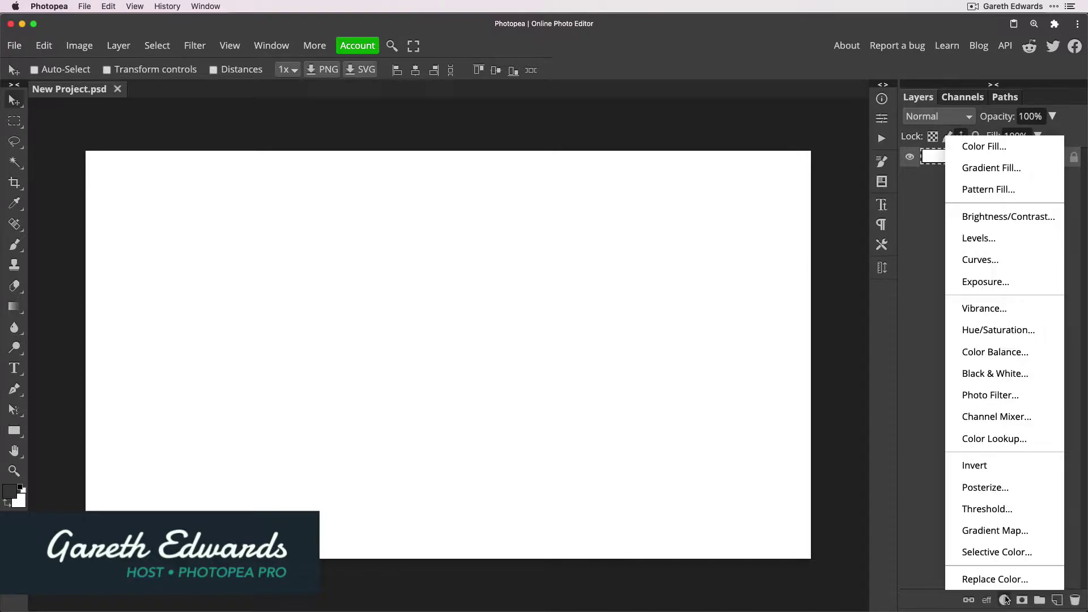
left_click(994, 195)
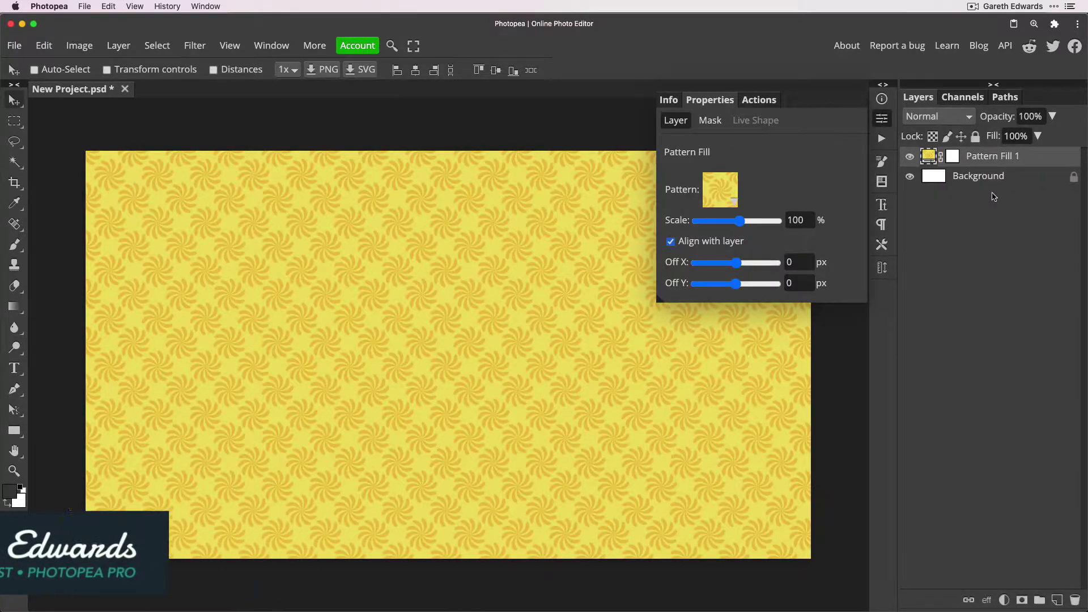
left_click(733, 204)
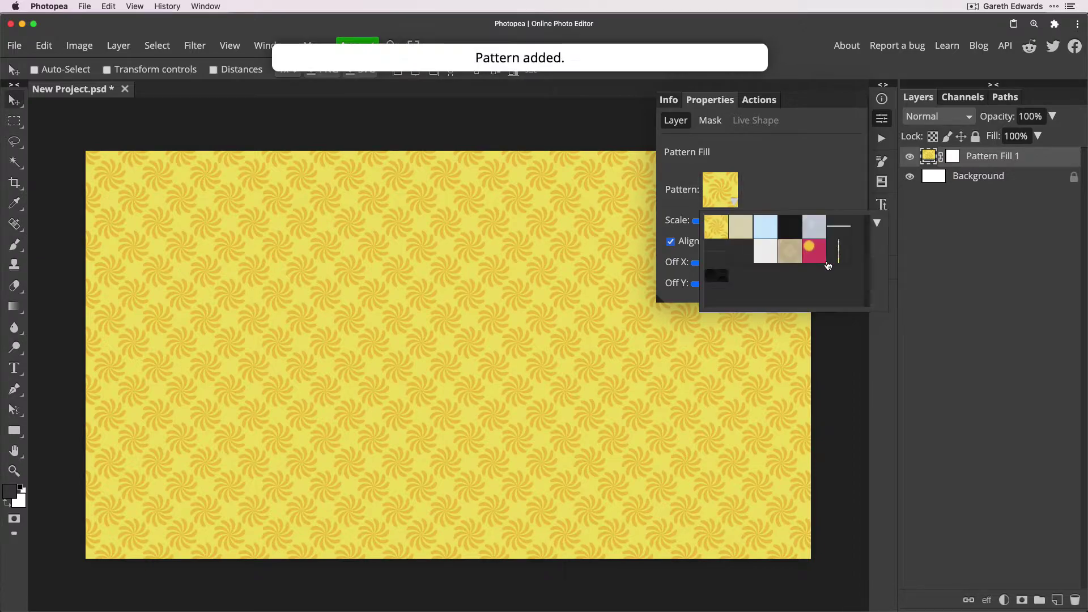
left_click(841, 234)
left_click(829, 202)
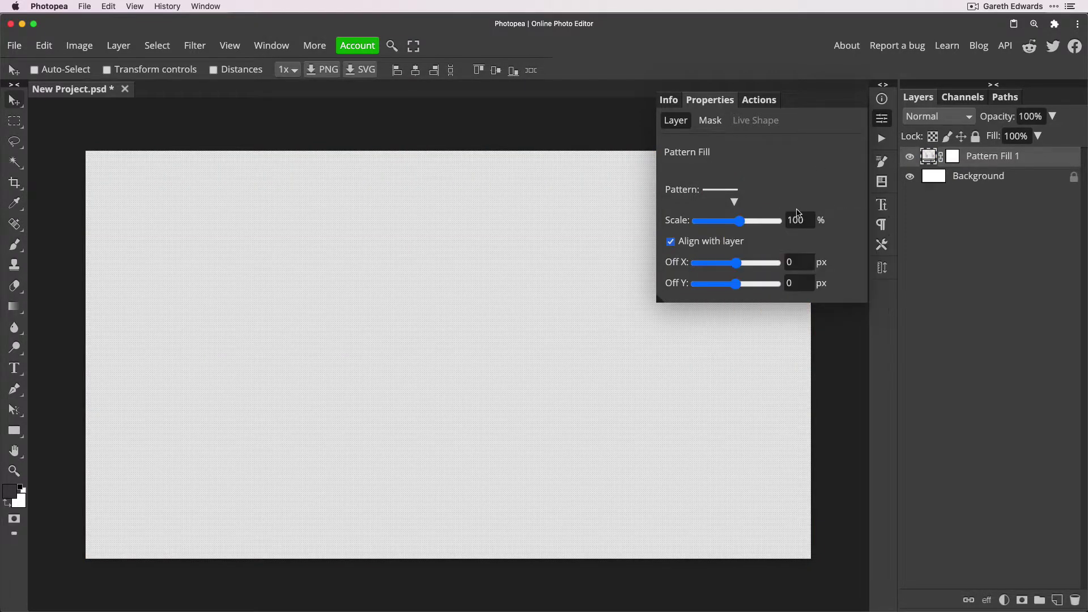
left_click_drag(740, 222, 763, 229)
left_click(881, 119)
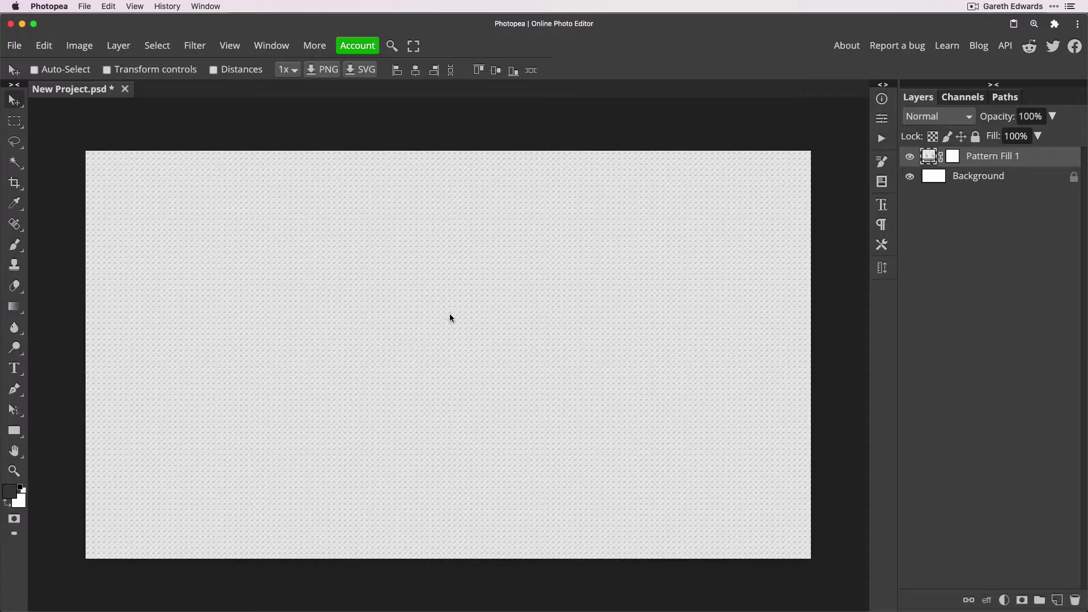
Step: Create a text layer reading '3D TEXT' at the canvas centre
left_click(22, 369)
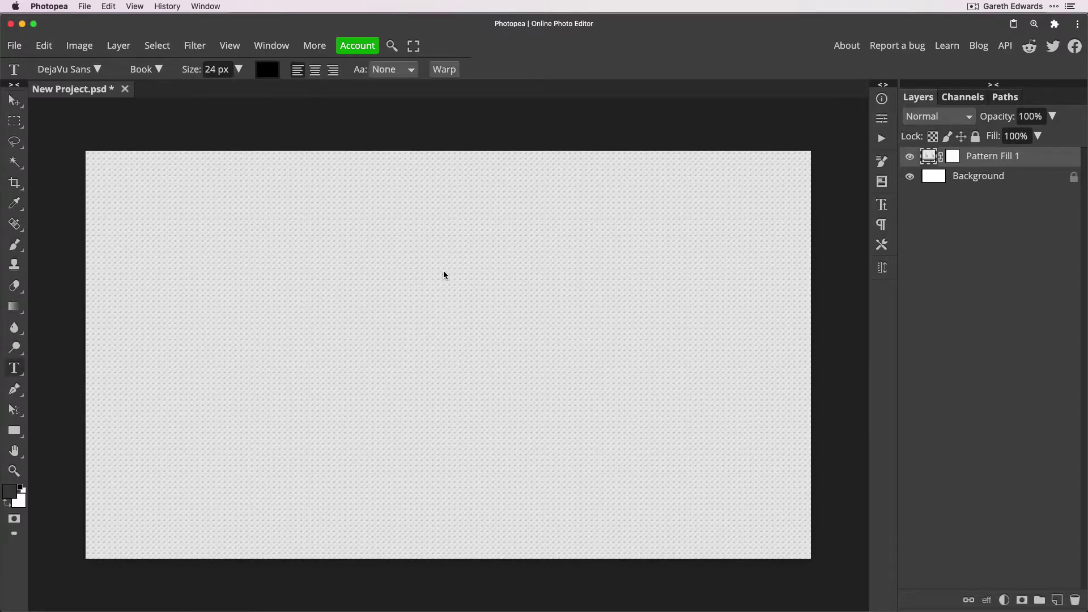
left_click(438, 346)
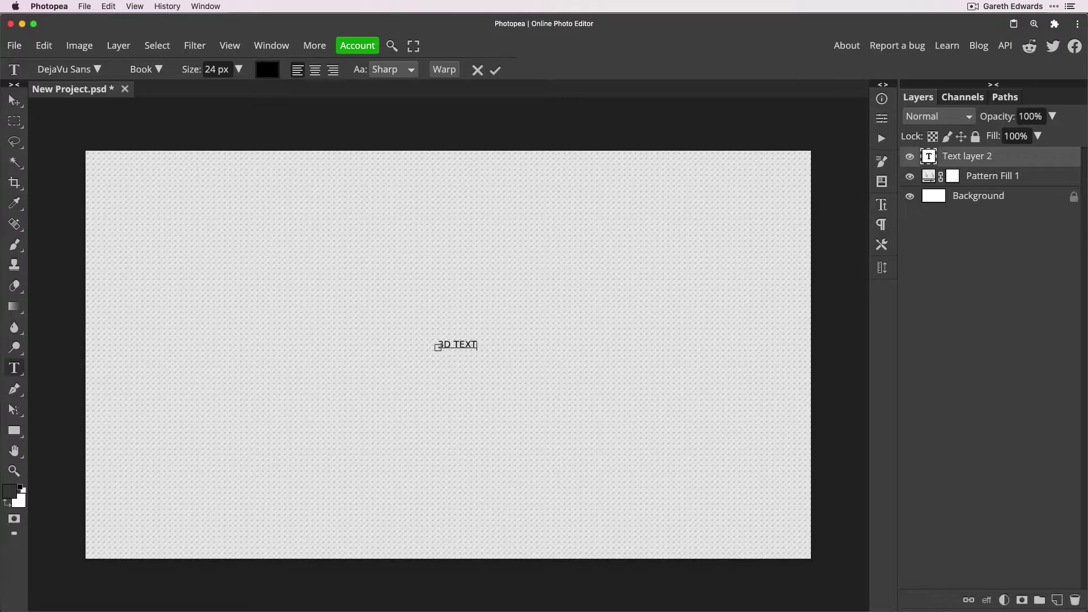
left_click(14, 100)
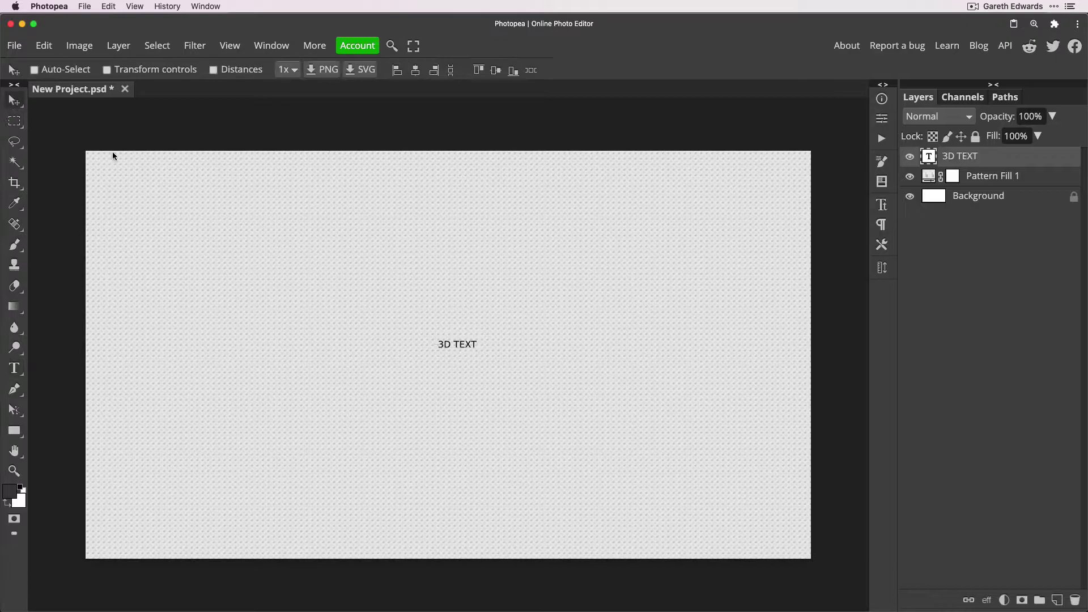
Step: Scale the 3D TEXT layer up twice, to about 470% and then about 222%
key("super+t")
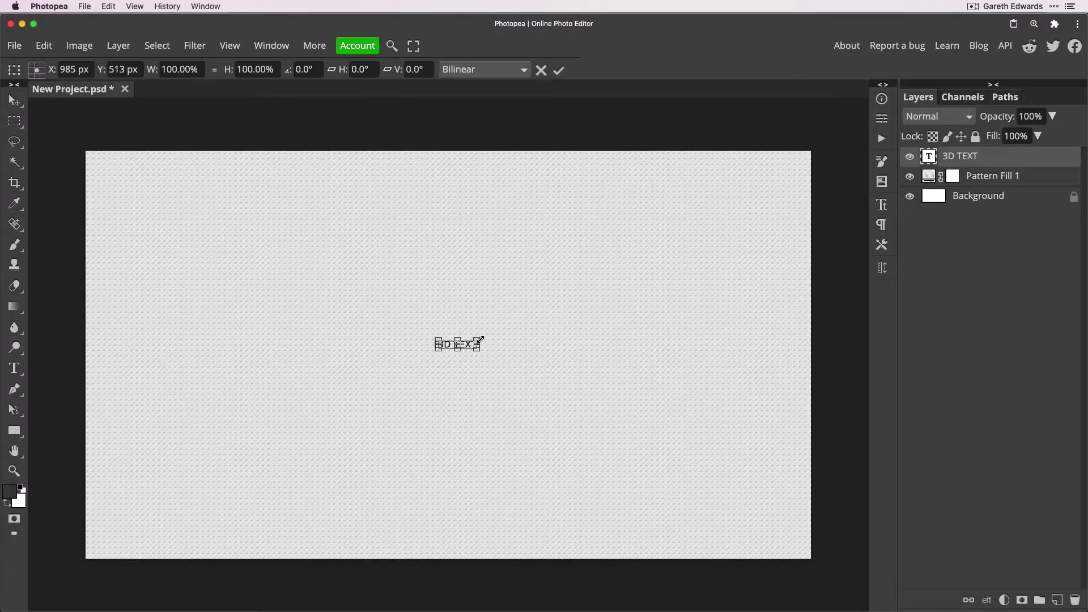
mouse_move(478, 339)
left_mouse_down()
mouse_move(539, 316)
mouse_move(494, 350)
left_mouse_up()
key("Return")
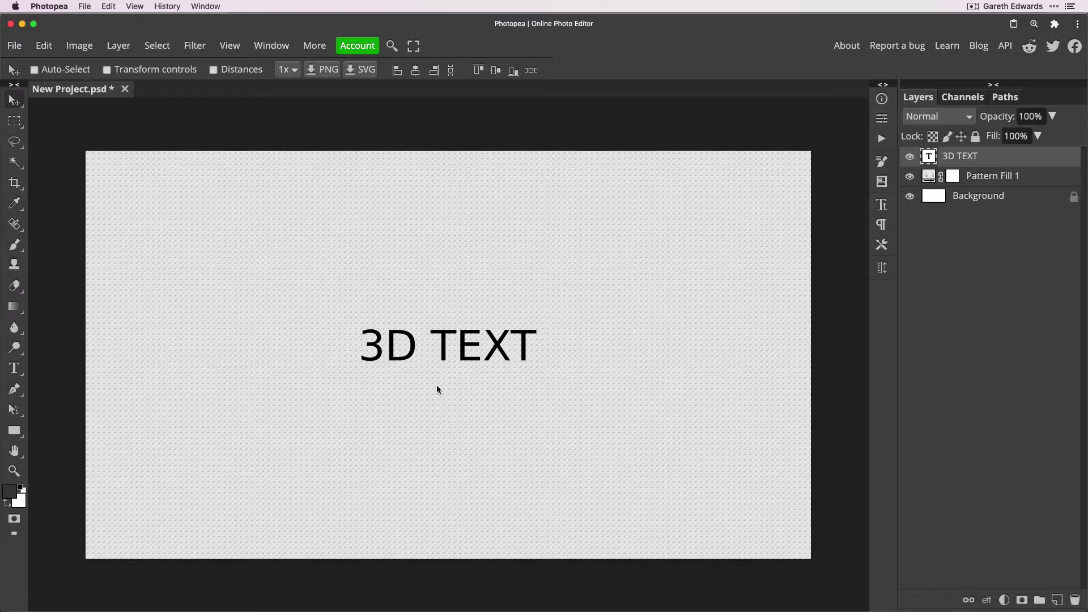
key("ctrl+t")
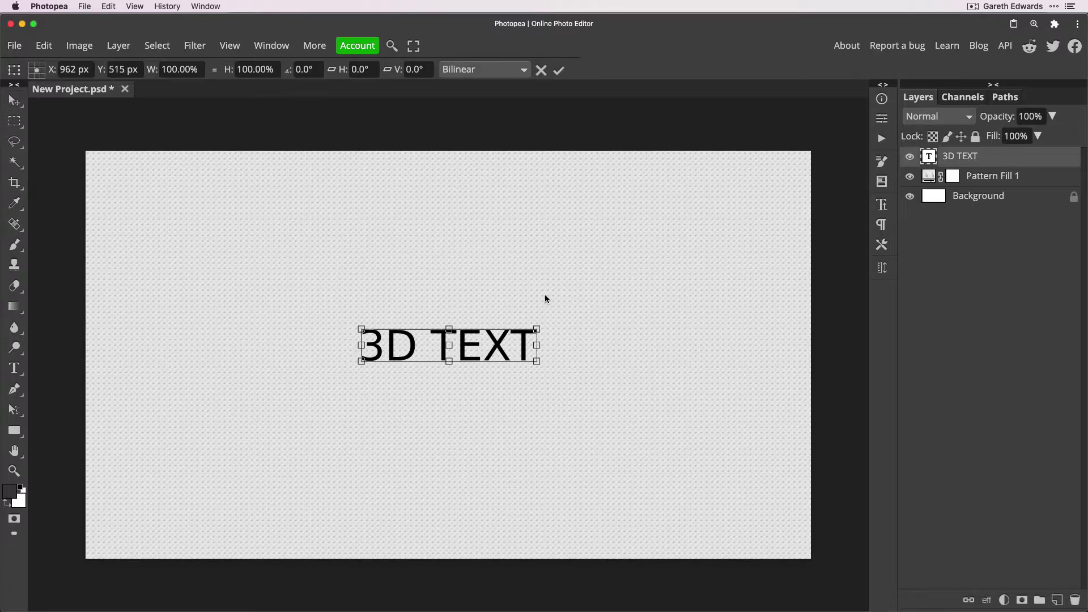
left_click_drag(538, 327, 583, 302)
key("Return")
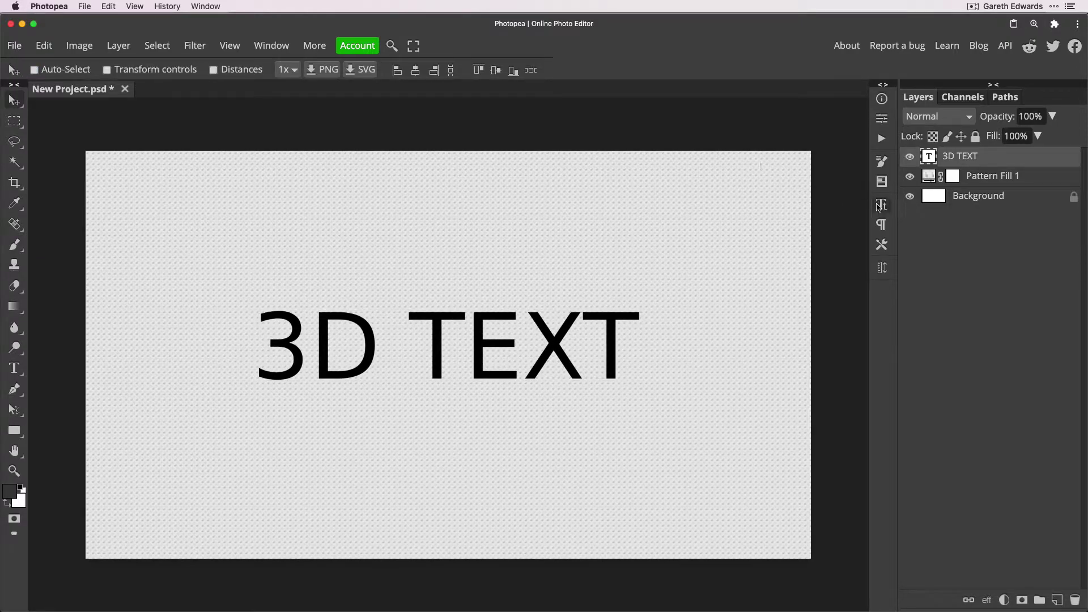
Step: Mark Federant as a favourite font and set the 3D TEXT font to SF Collegiate Solid
left_click(882, 205)
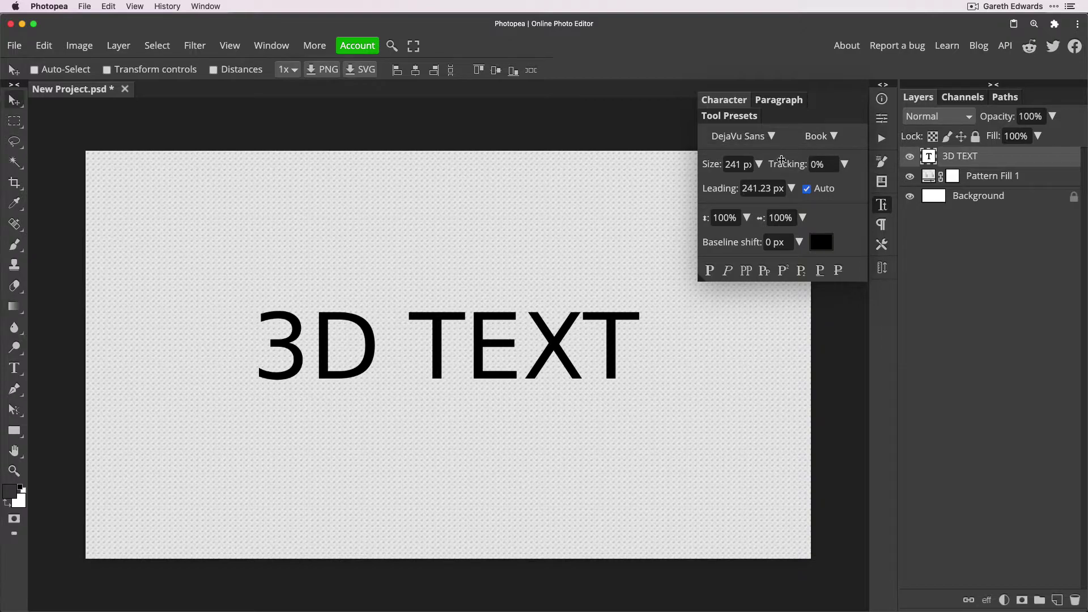
left_click(772, 137)
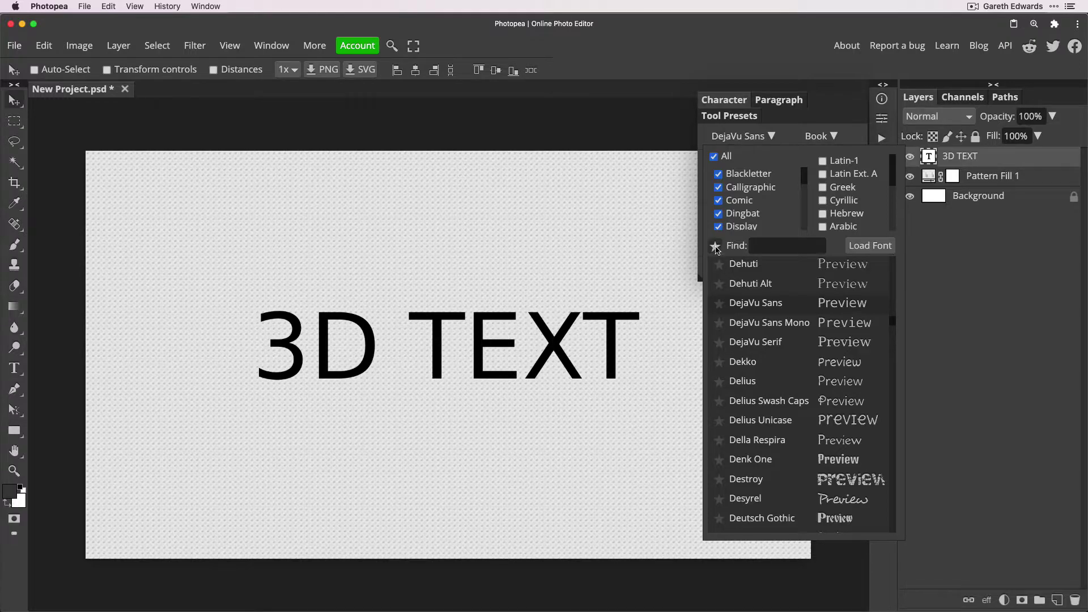
left_click_drag(893, 321, 895, 337)
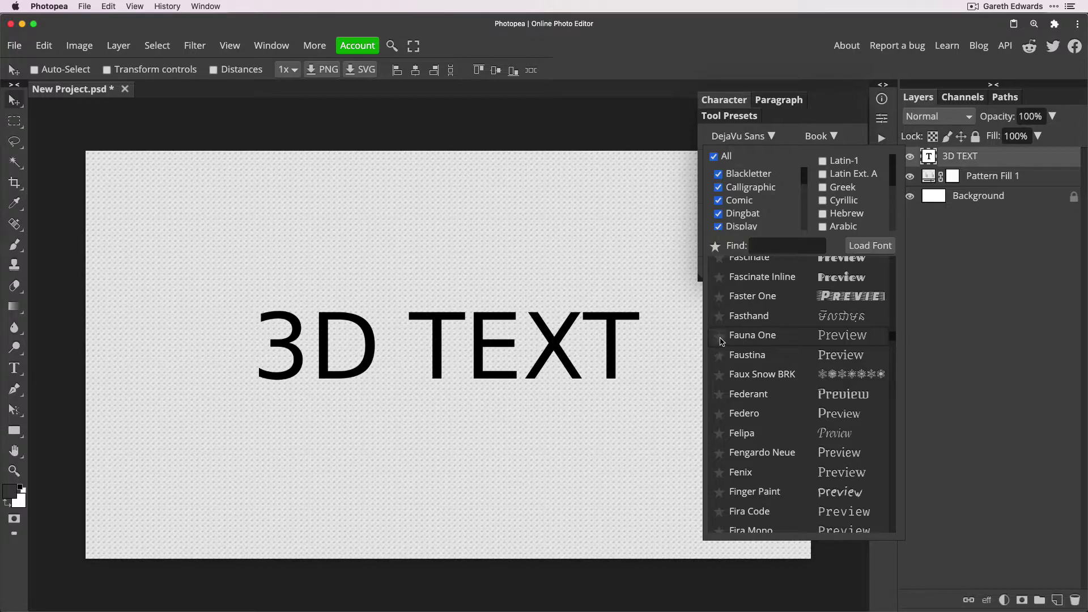
left_click(720, 396)
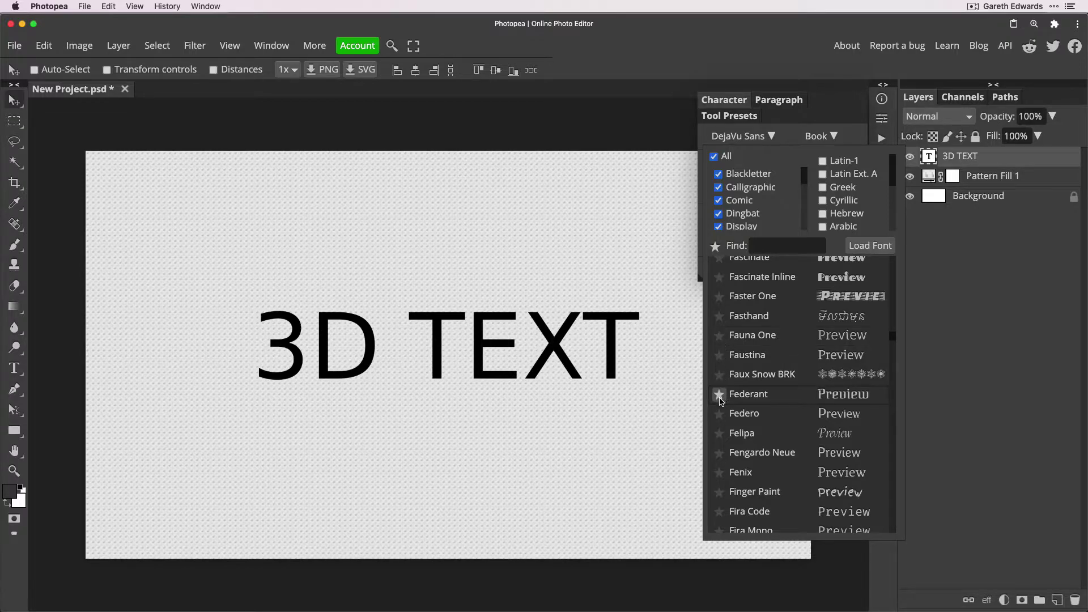
left_click(716, 247)
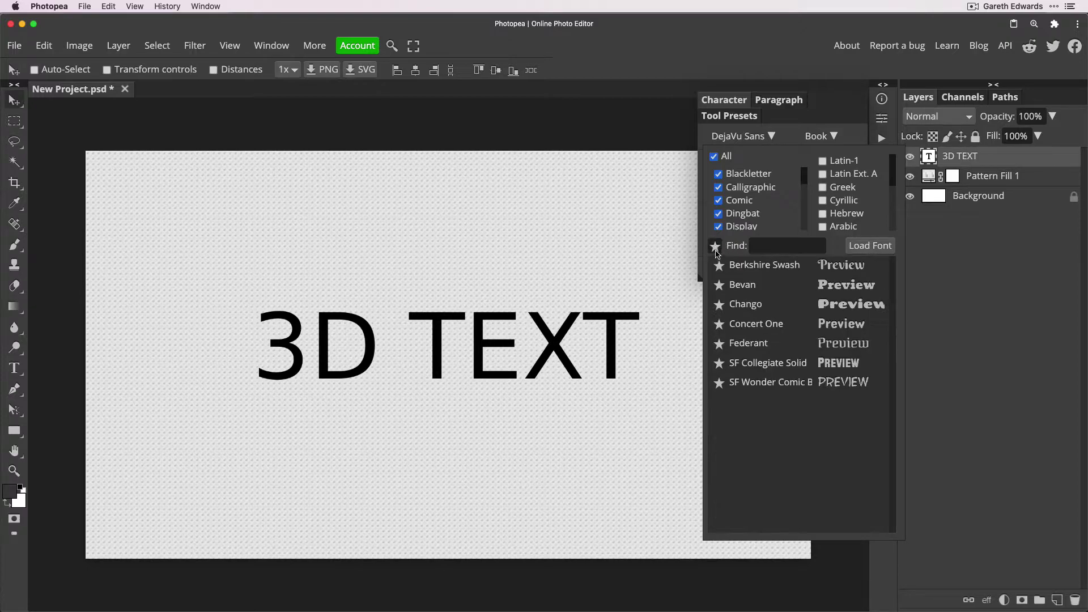
left_click(751, 368)
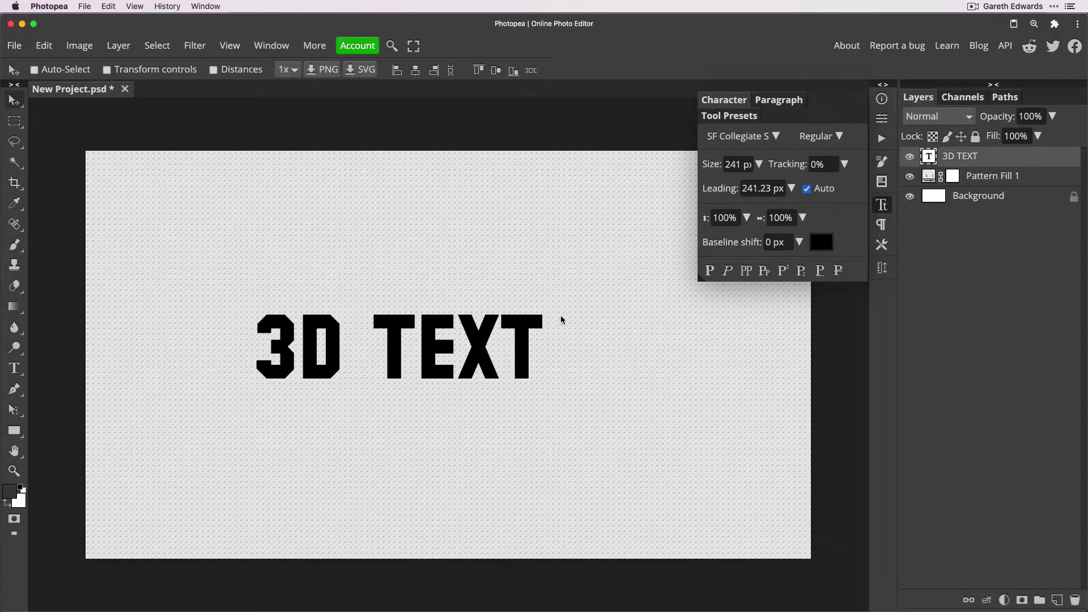
Step: Scale the 3D TEXT to about 164% just above centre, commit, and reselect the layer
key("ctrl+t")
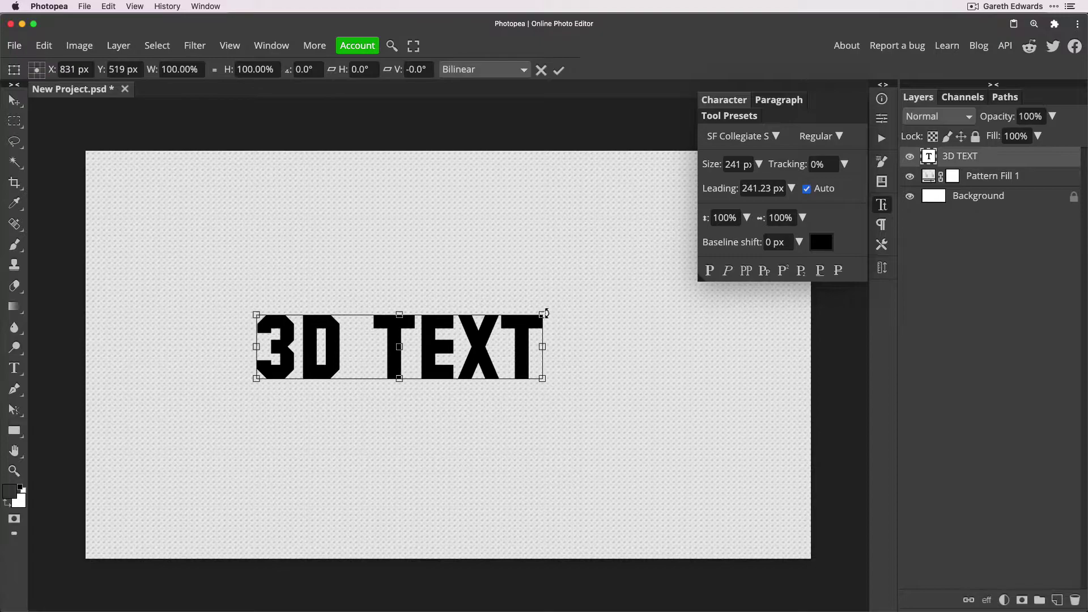
left_click_drag(544, 314, 637, 293)
left_click_drag(615, 346, 609, 361)
left_click_drag(638, 302, 729, 279)
left_click_drag(684, 333, 658, 334)
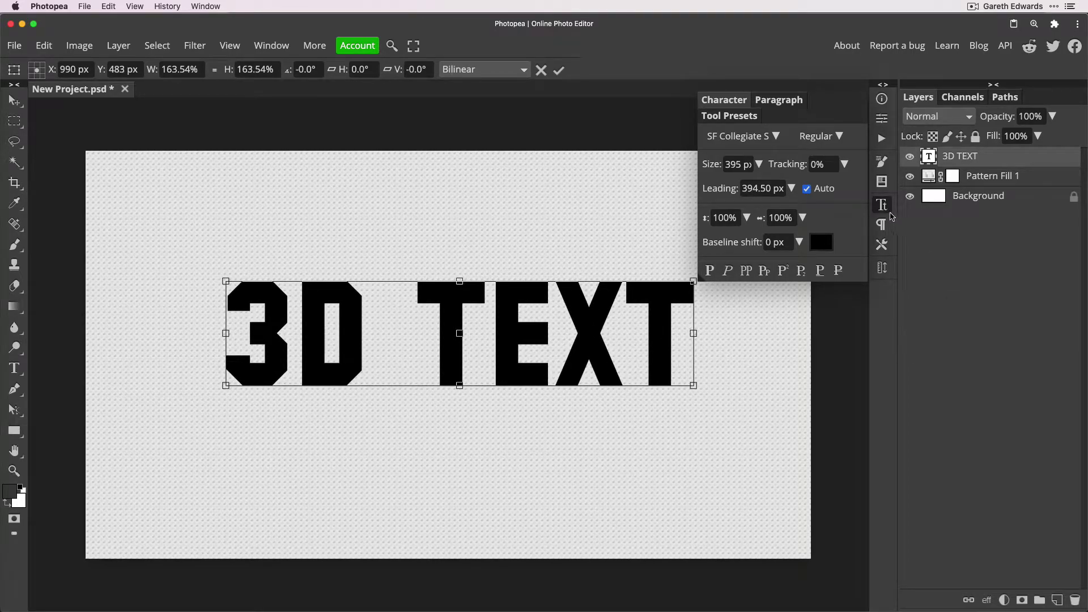
left_click(882, 205)
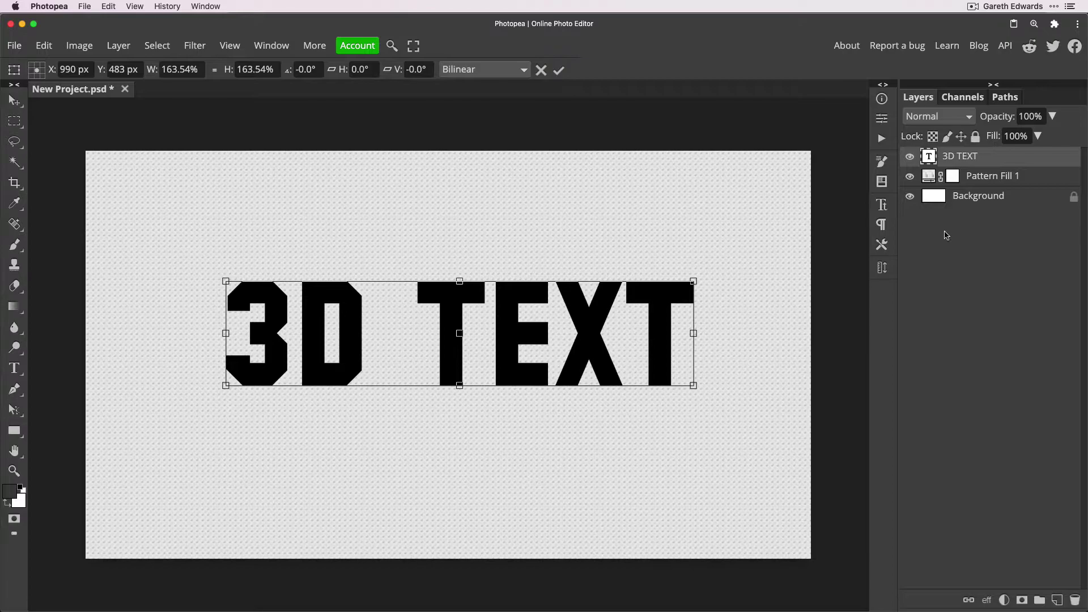
left_click(924, 181)
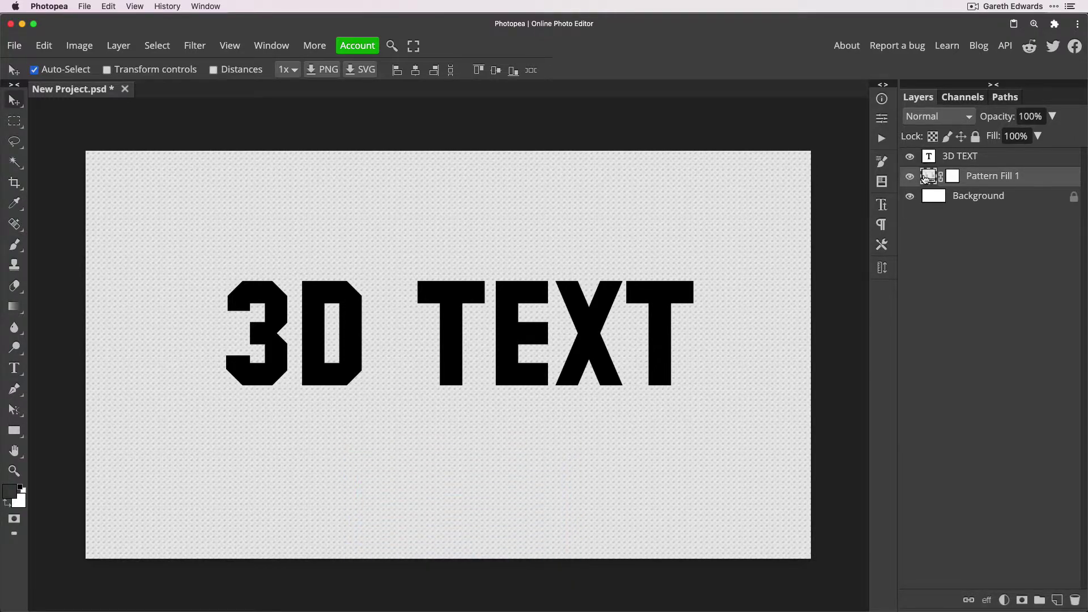
left_click(962, 161)
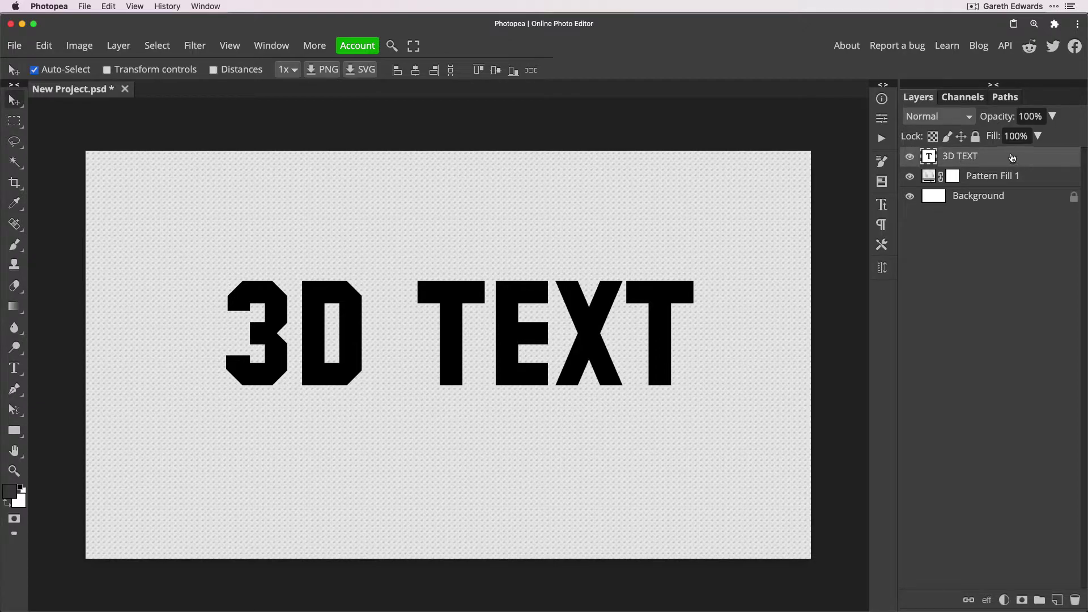
Step: Give the 3D TEXT layer a Stroke in dark grey #494848 via Layer Style
double_click(1015, 158)
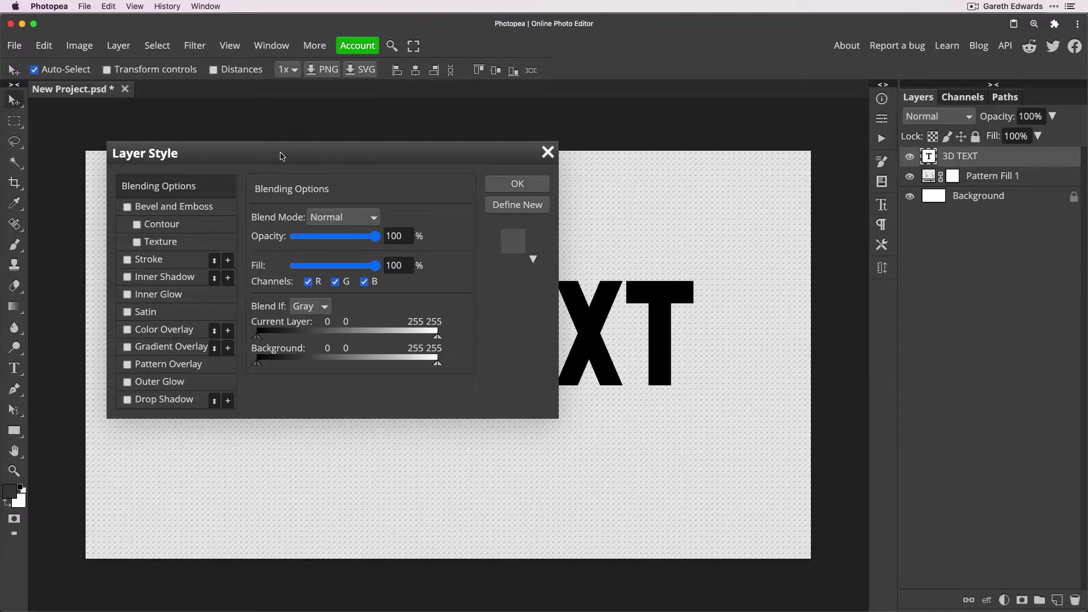
left_click_drag(282, 153, 770, 145)
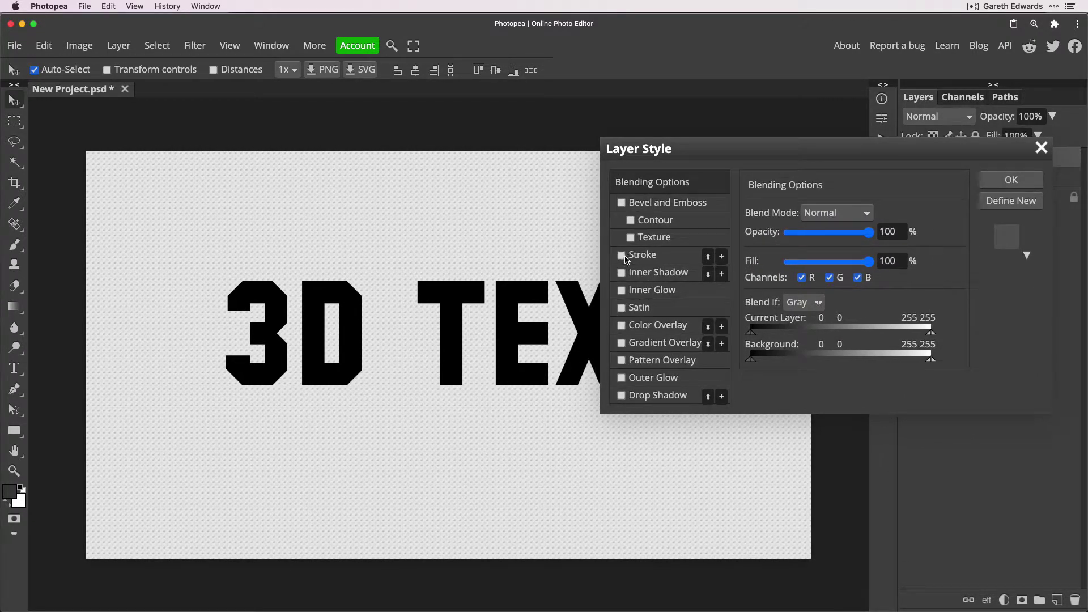
left_click(622, 256)
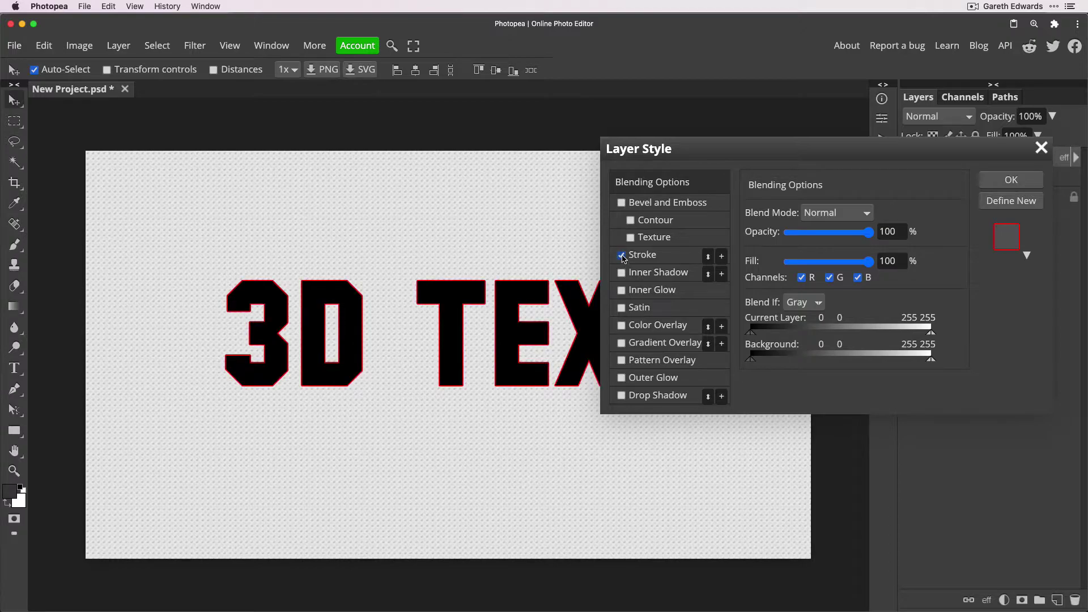
left_click(642, 255)
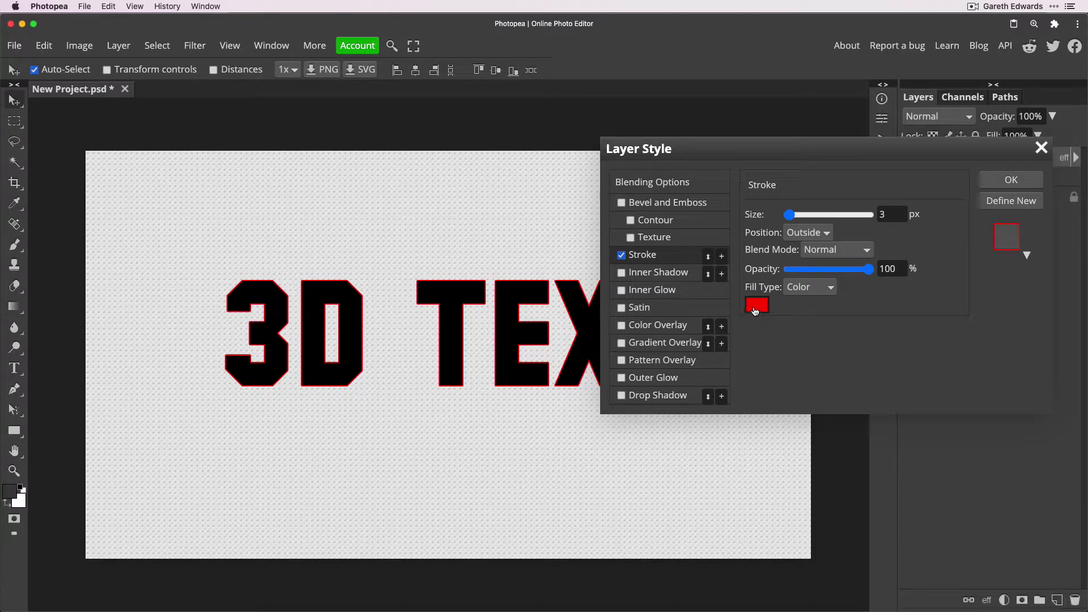
left_click(759, 308)
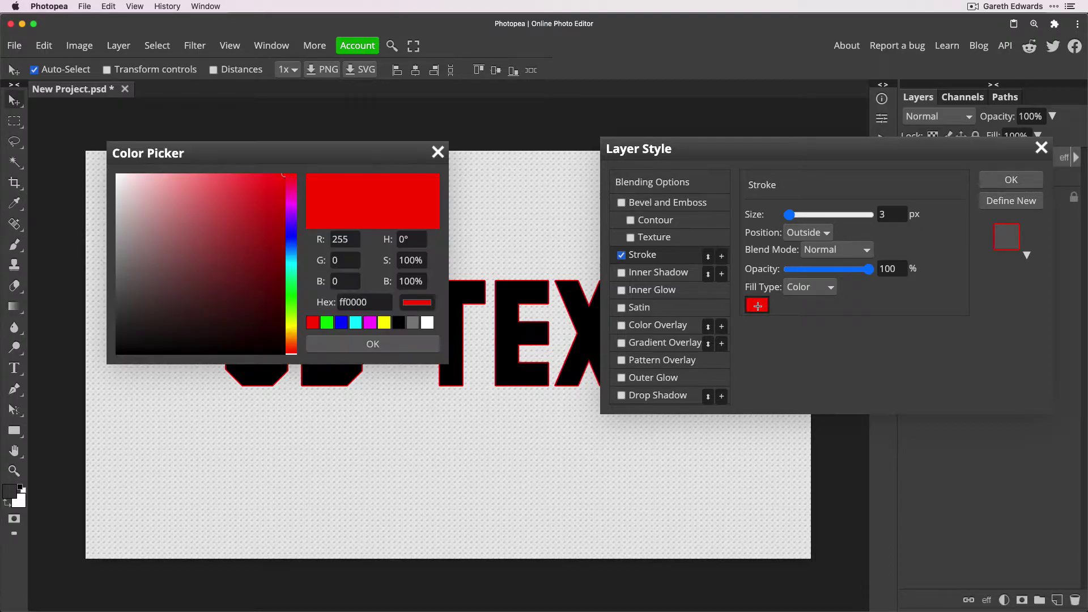
left_click_drag(310, 157, 831, 156)
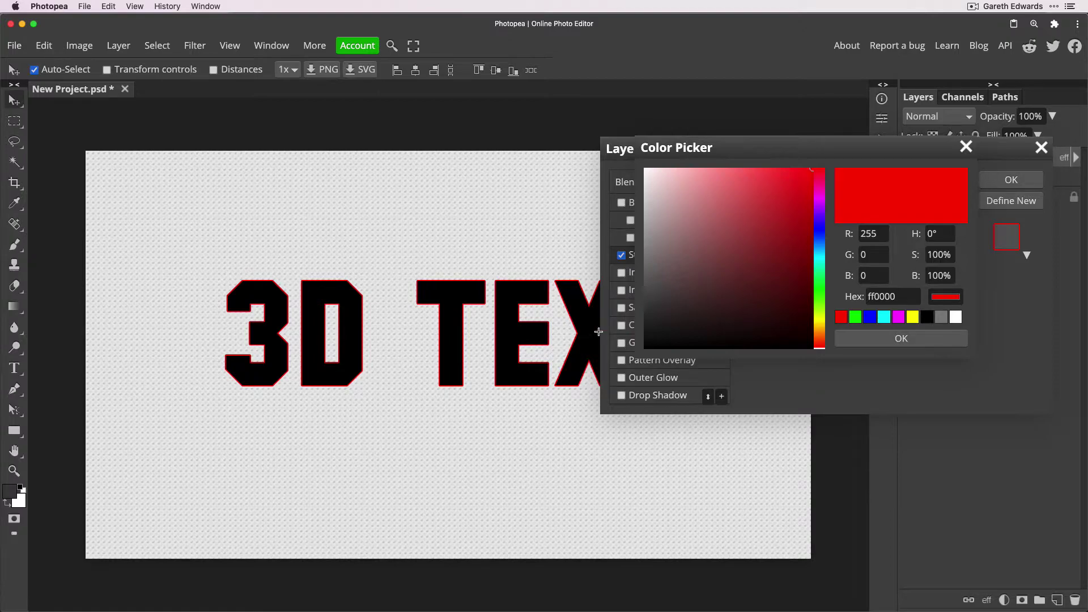
mouse_move(656, 304)
left_mouse_down()
mouse_move(641, 304)
mouse_move(640, 285)
mouse_move(647, 299)
left_mouse_up()
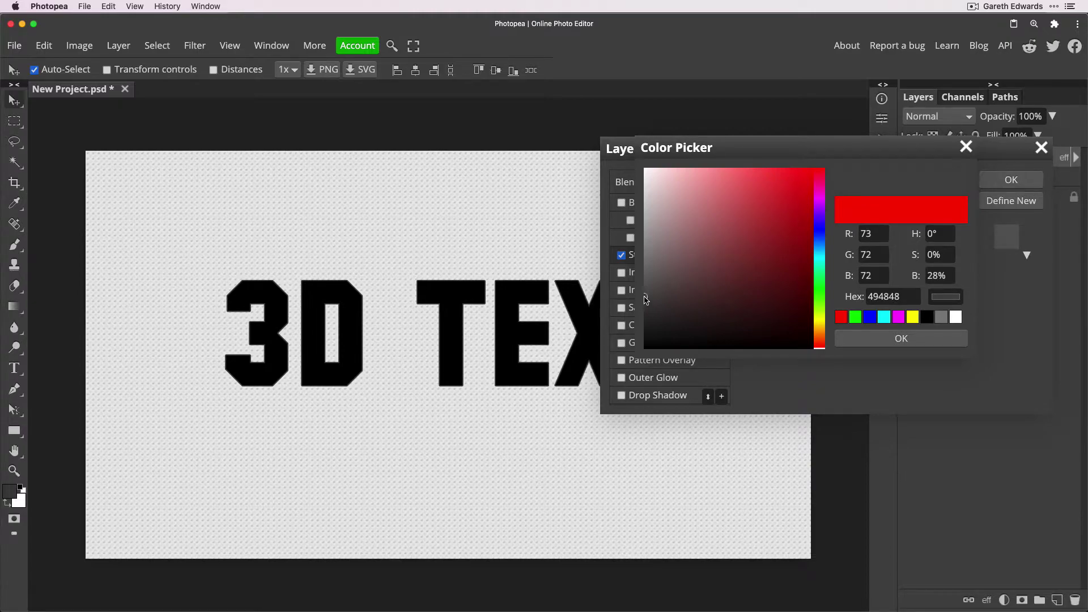
left_click(891, 338)
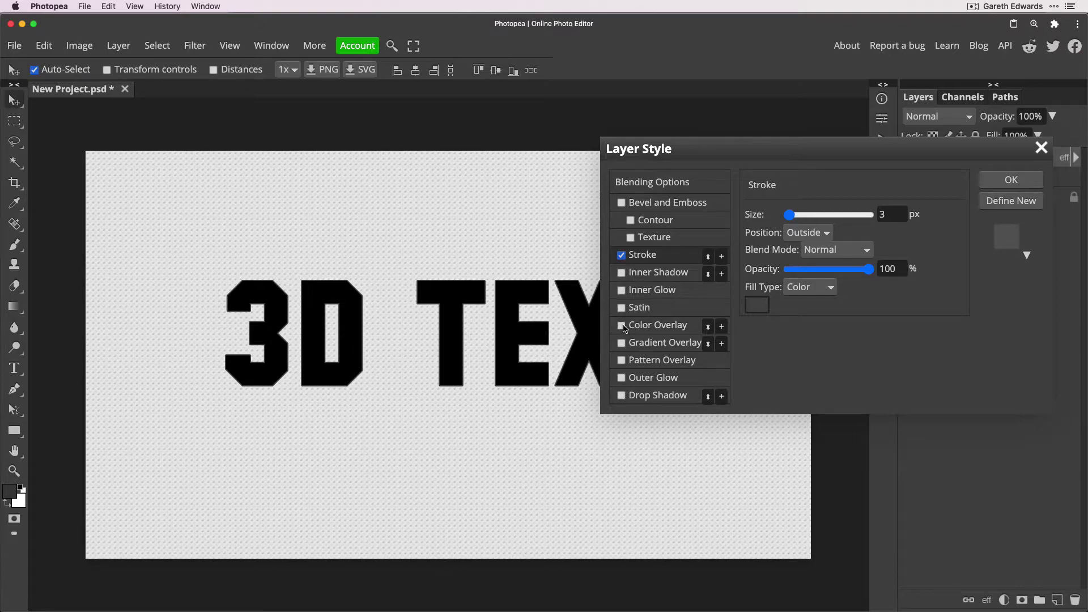
Step: Add a red Color Overlay, widen the Stroke to 13 px, and apply the layer style
left_click(622, 326)
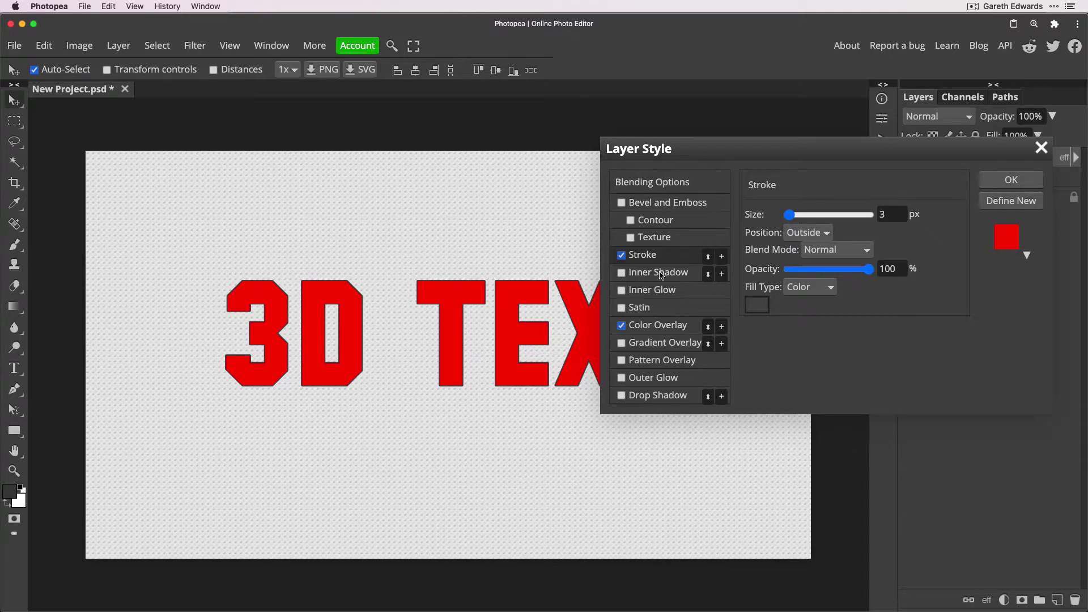
left_click_drag(789, 215, 795, 216)
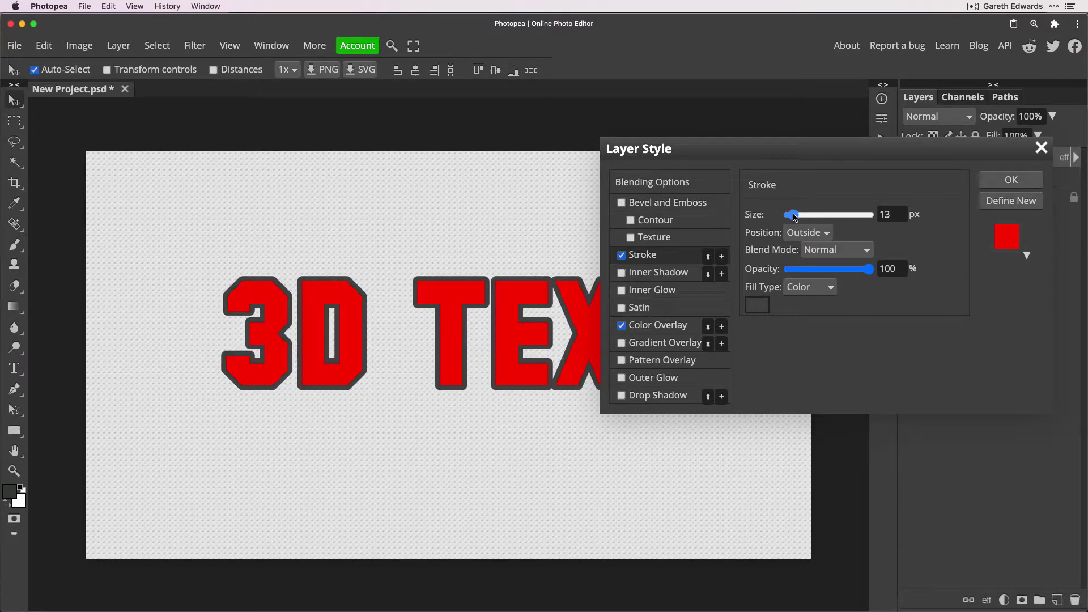
left_click_drag(701, 154, 801, 211)
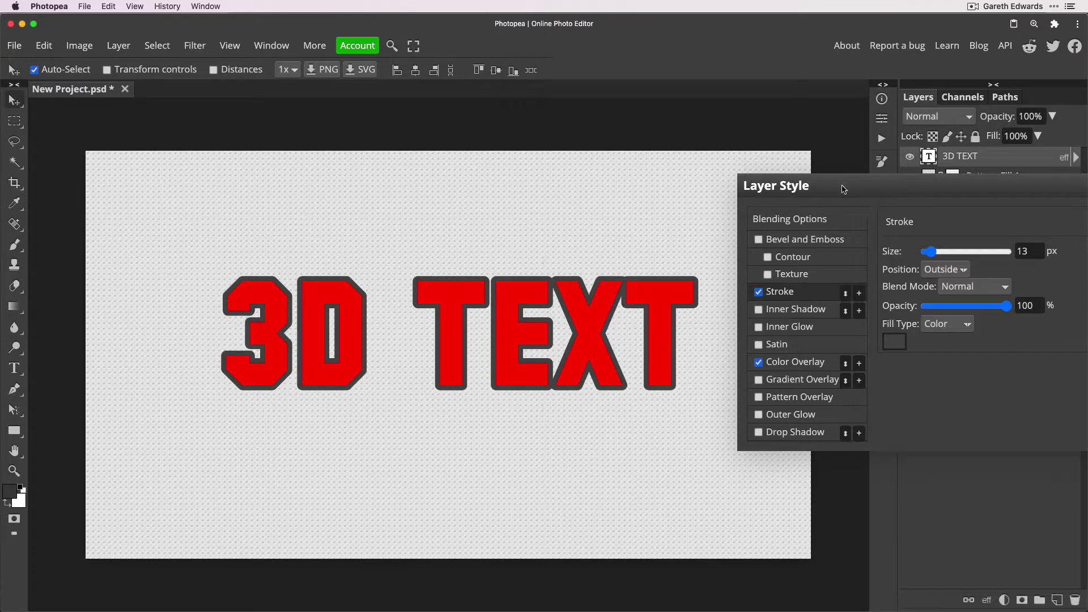
left_click_drag(847, 189, 687, 160)
left_click(988, 188)
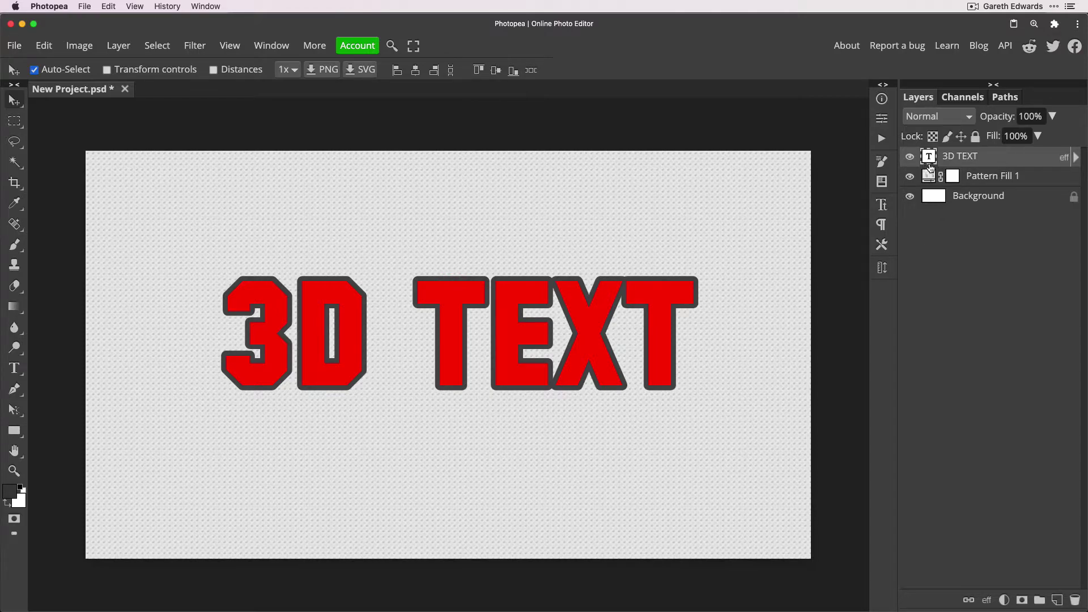
Step: Disable Auto-Select, delete a test duplicate of 3D TEXT, and reselect the original layer
key("super")
left_click_drag(930, 160, 930, 173)
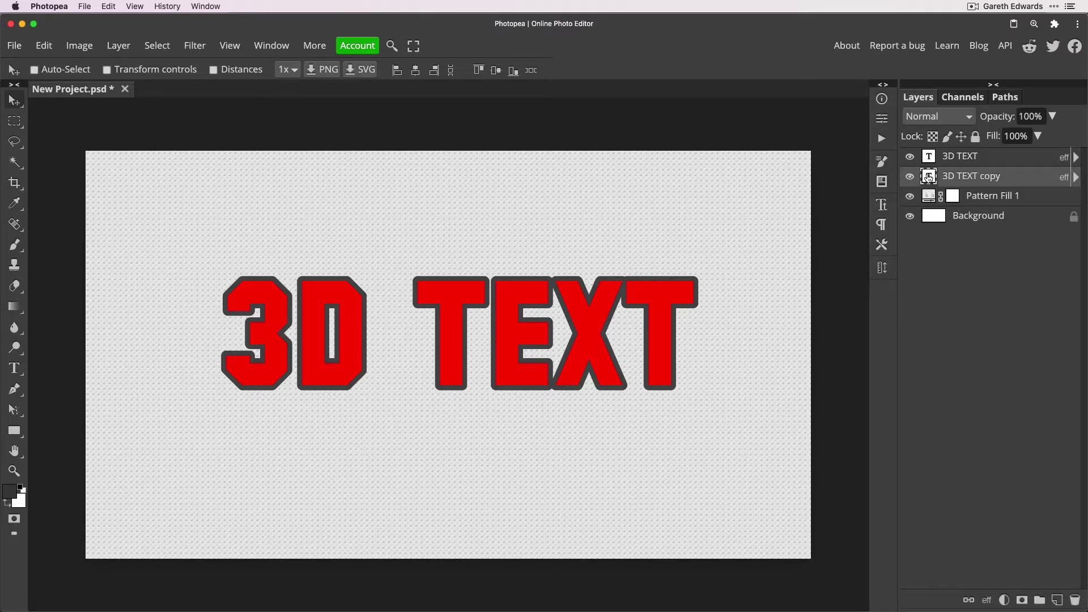
key("Delete")
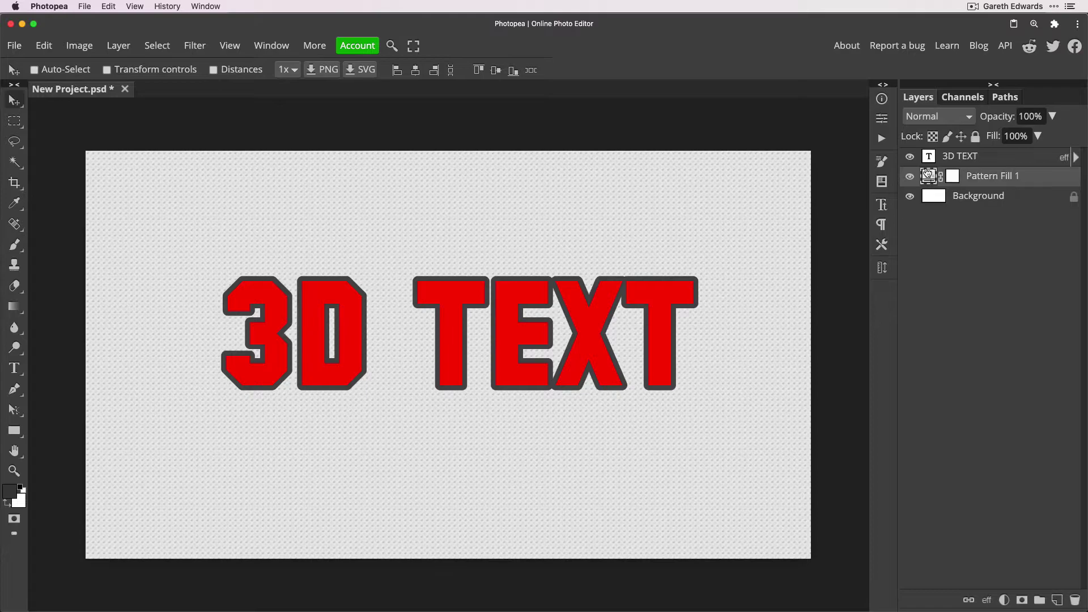
left_click(927, 159)
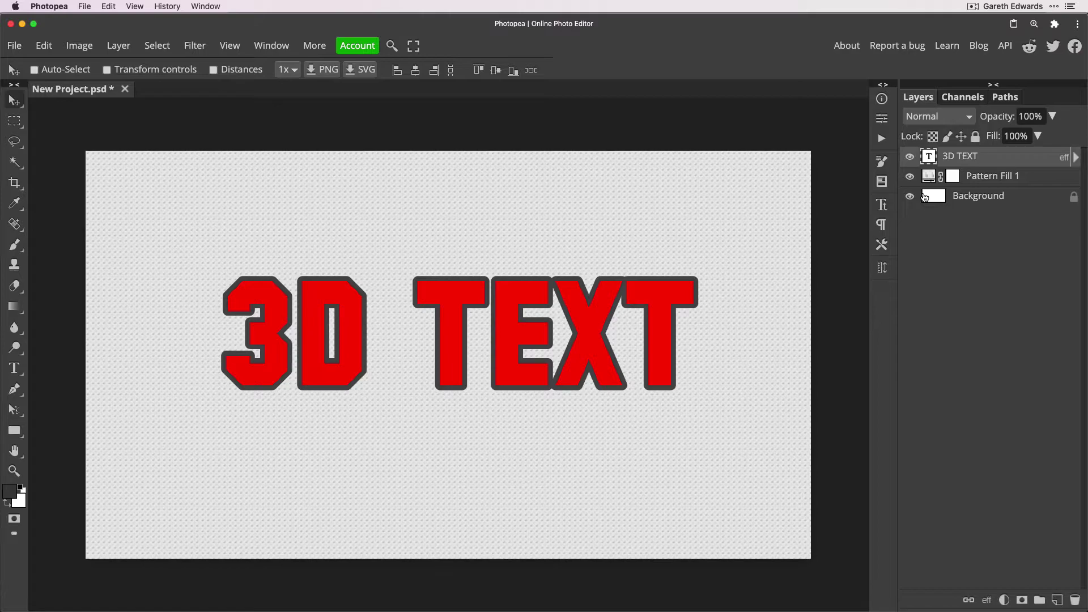
key("super+j")
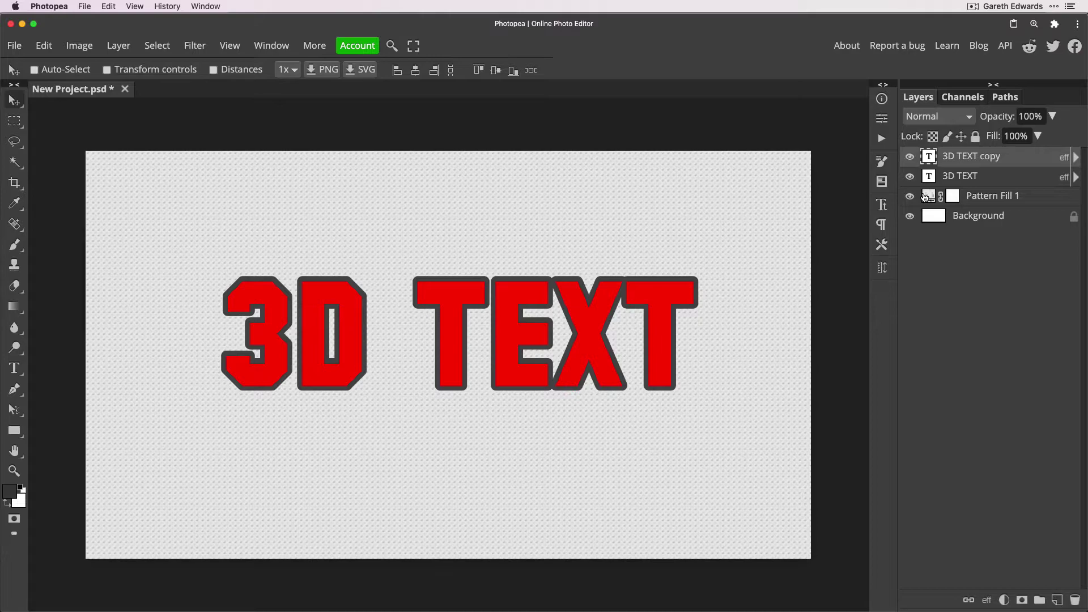
key("super+j")
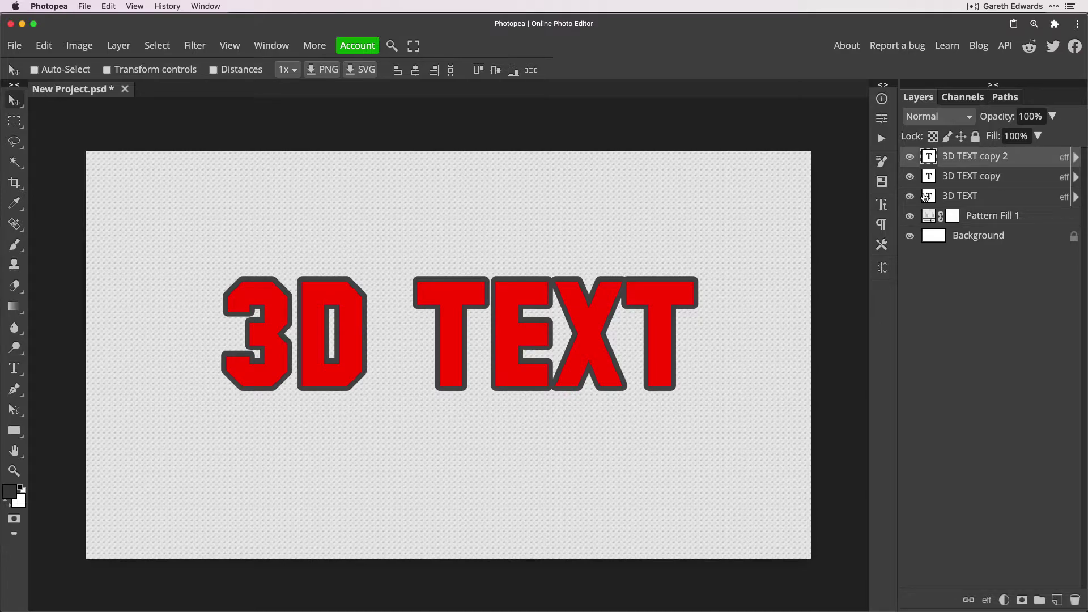
key("super+j")
key("super+j")
key("super+j")
key("super+j")
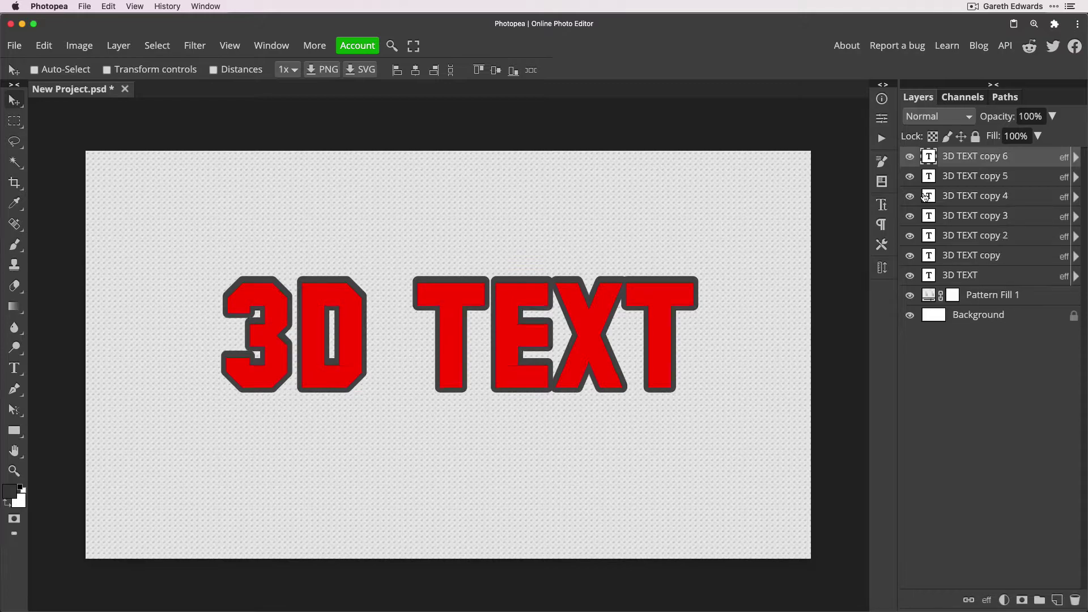
key("super+j")
key("super+j")
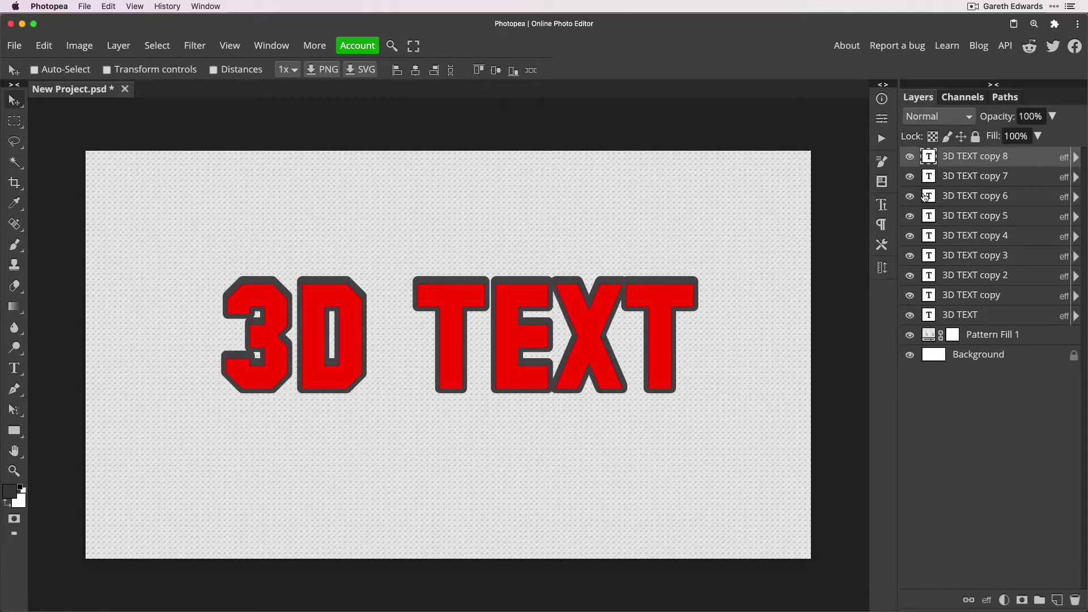
left_click(1008, 299)
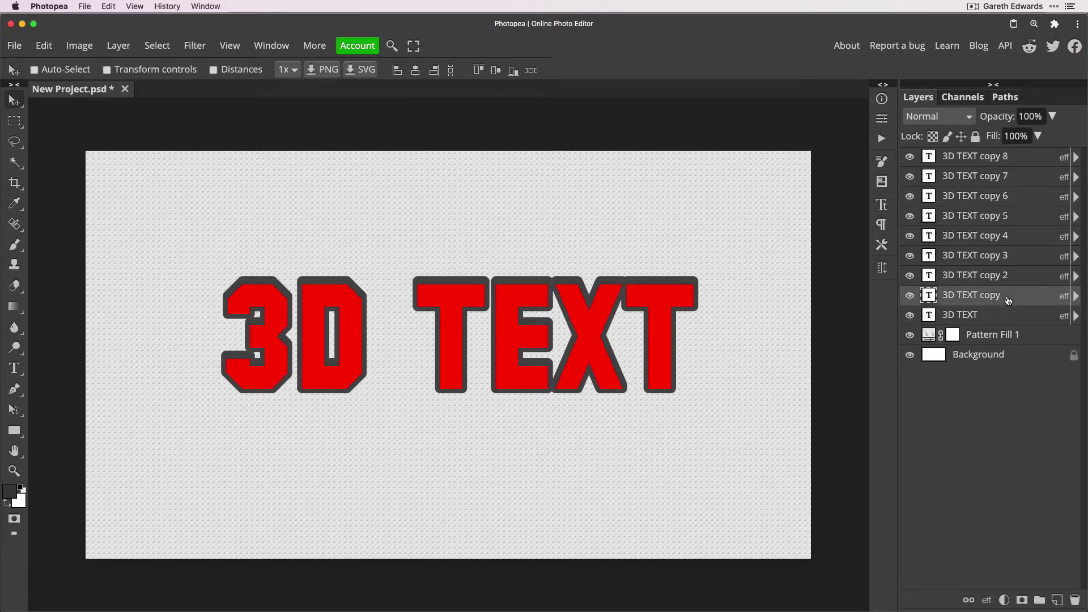
left_click(995, 158)
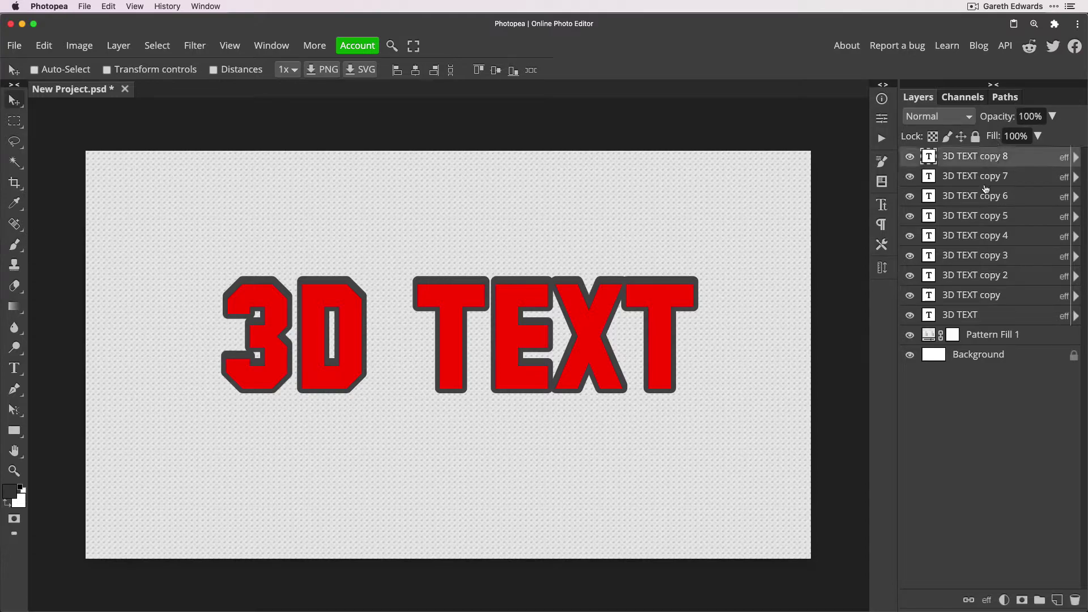
left_click(997, 293, "shift")
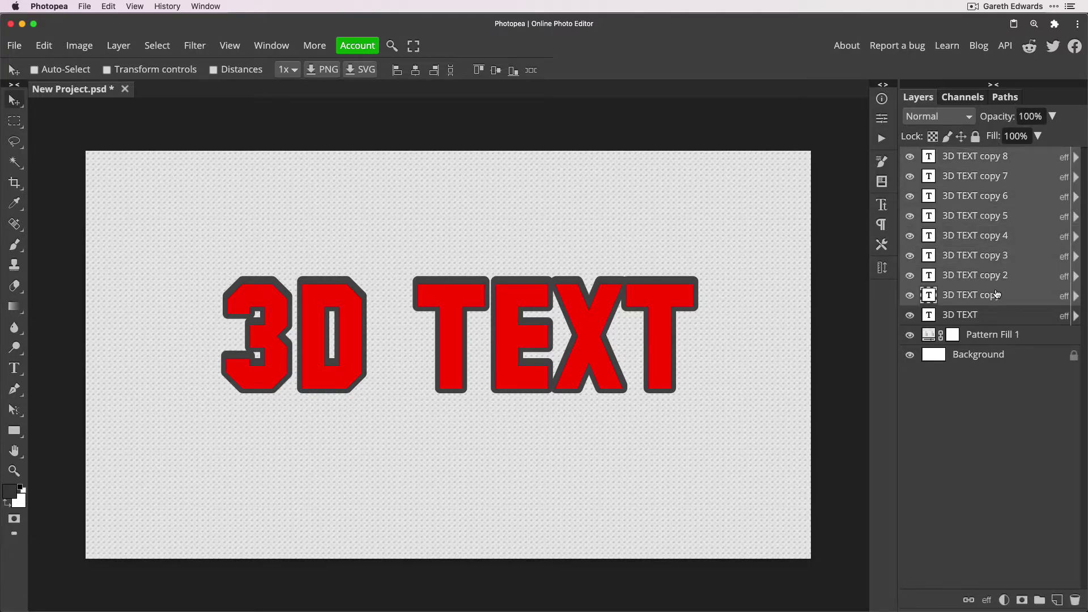
key("Delete")
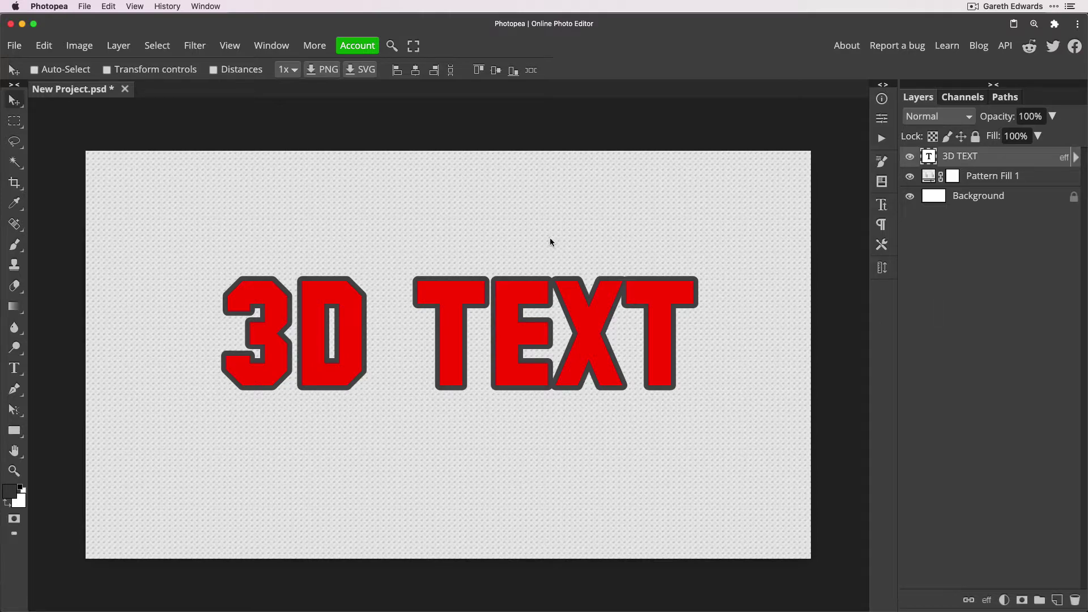
right_click(10, 101)
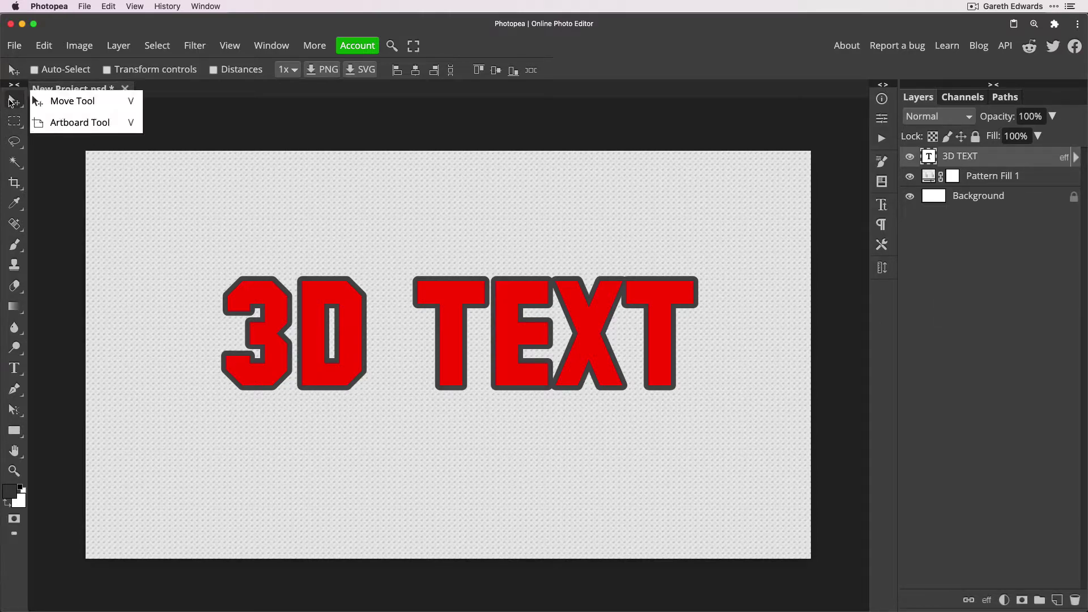
left_click(12, 104)
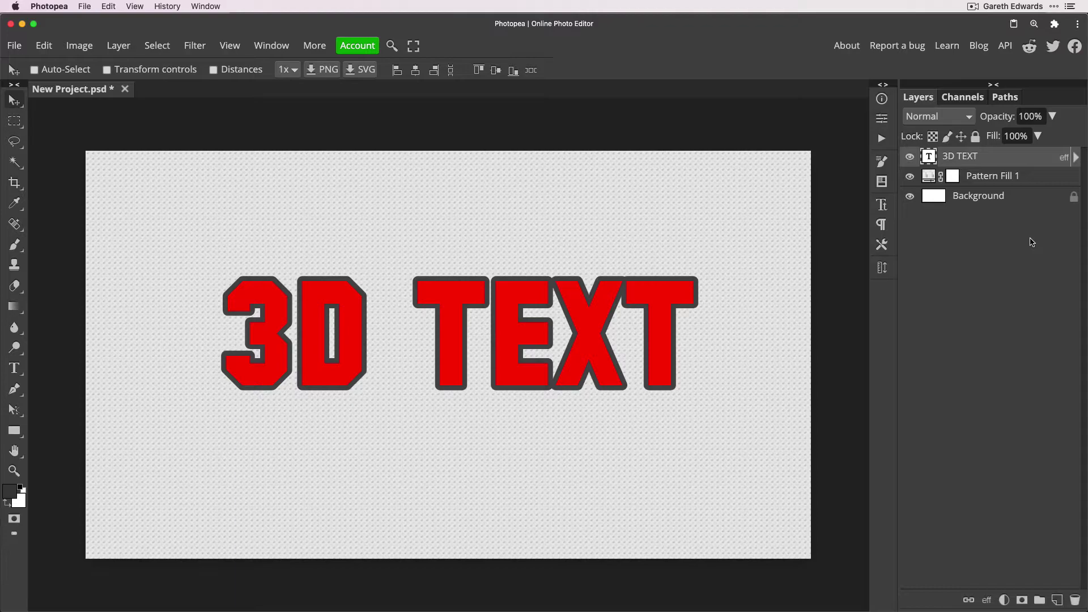
Step: Duplicate the 3D TEXT layer repeatedly until the stack reaches 3D TEXT copy 121
key("ctrl+j")
key("ctrl+j")
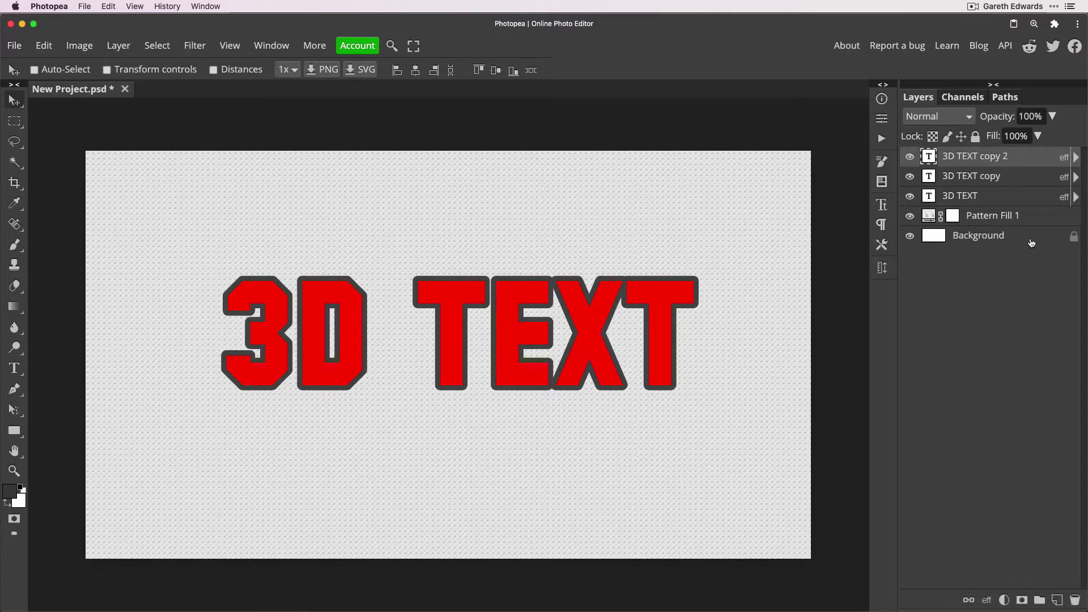
key("ctrl+j")
key("ctrl+j")
key("ctrl+j")
key("ctrl+j")
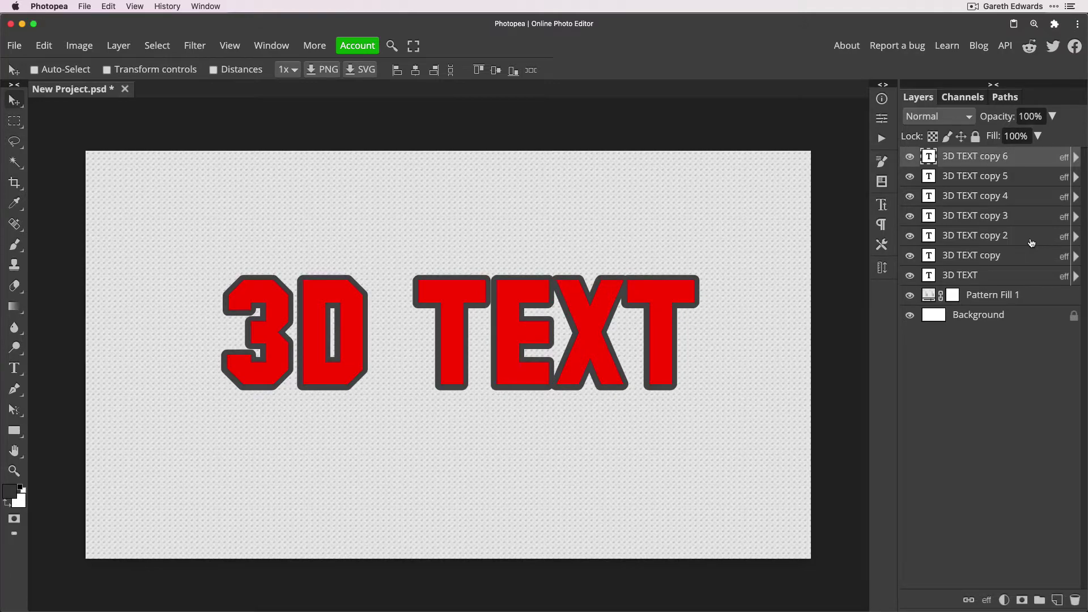
key("ctrl+j")
key("ctrl+j")
key("ctrl+j")
key("ctrl+j")
key("ctrl+j")
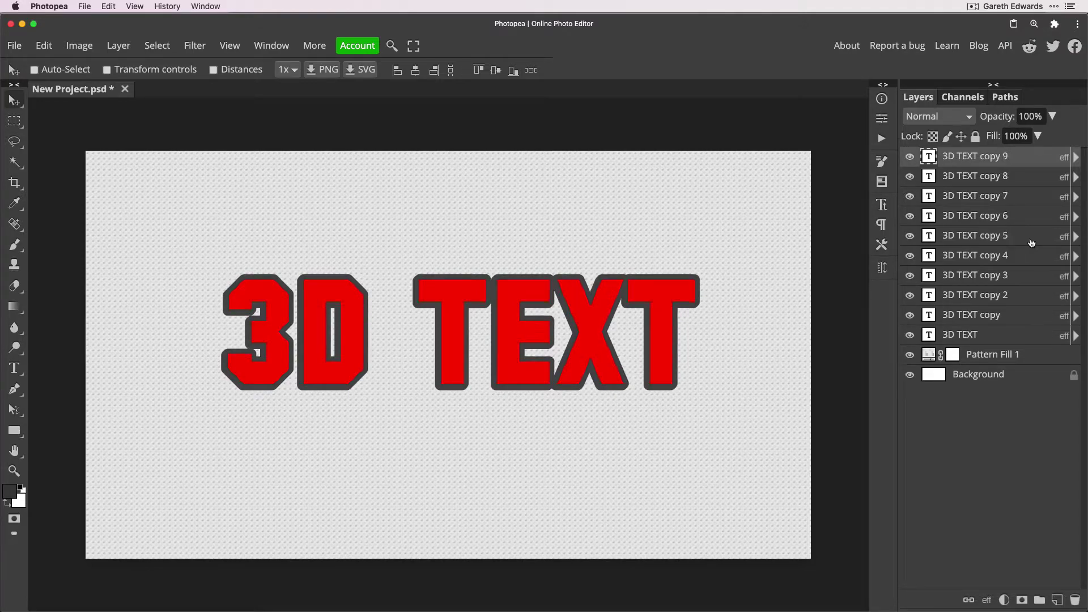
key("ctrl+j")
key("ctrl+j")
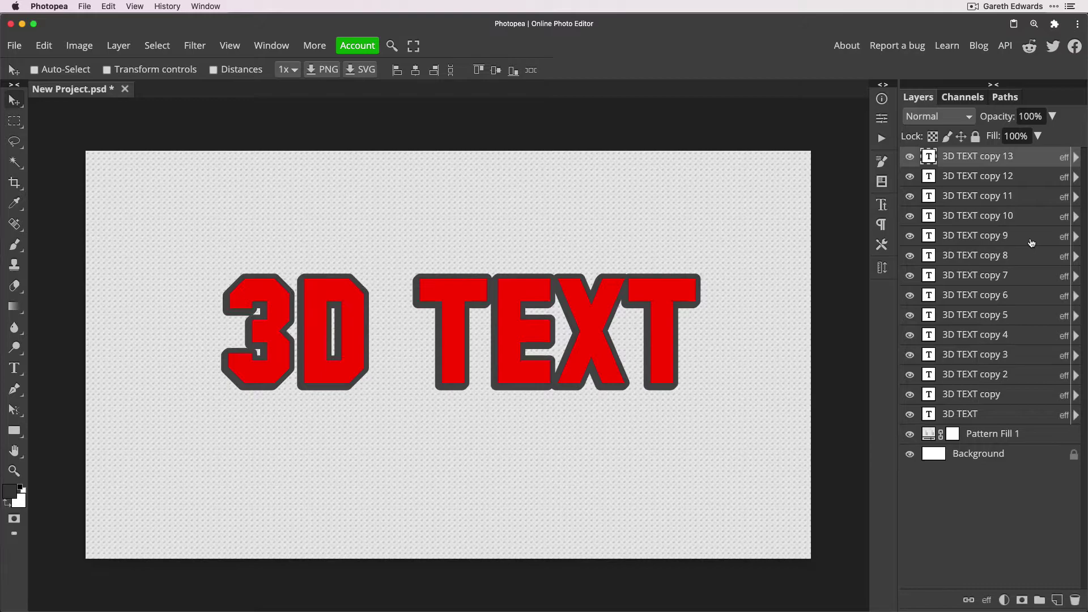
key("ctrl+j")
key("ctrl+j")
key("ctrl+j")
key("ctrl+j")
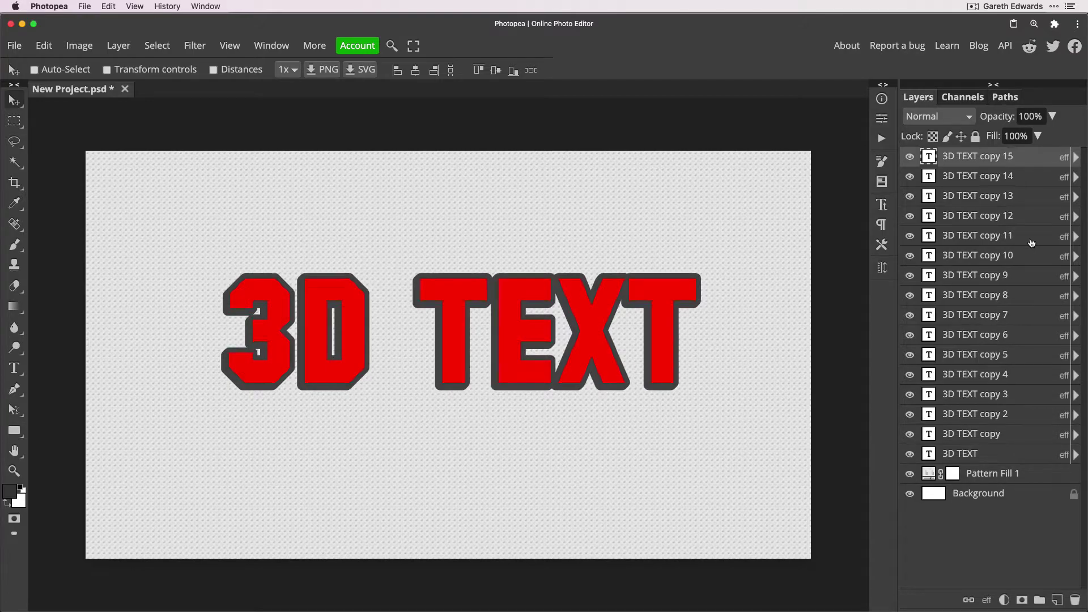
key("ctrl+j")
key("ctrl+j")
key("ctrl+j")
key("ctrl+j")
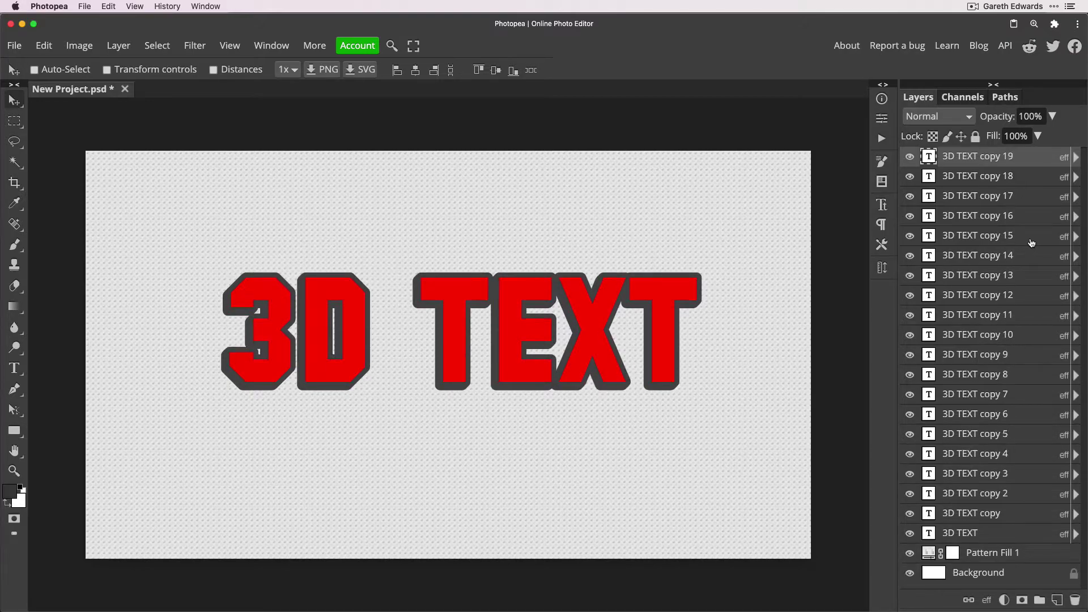
key("ctrl+j")
key("ctrl+j")
key("ctrl+j")
key("ctrl+j")
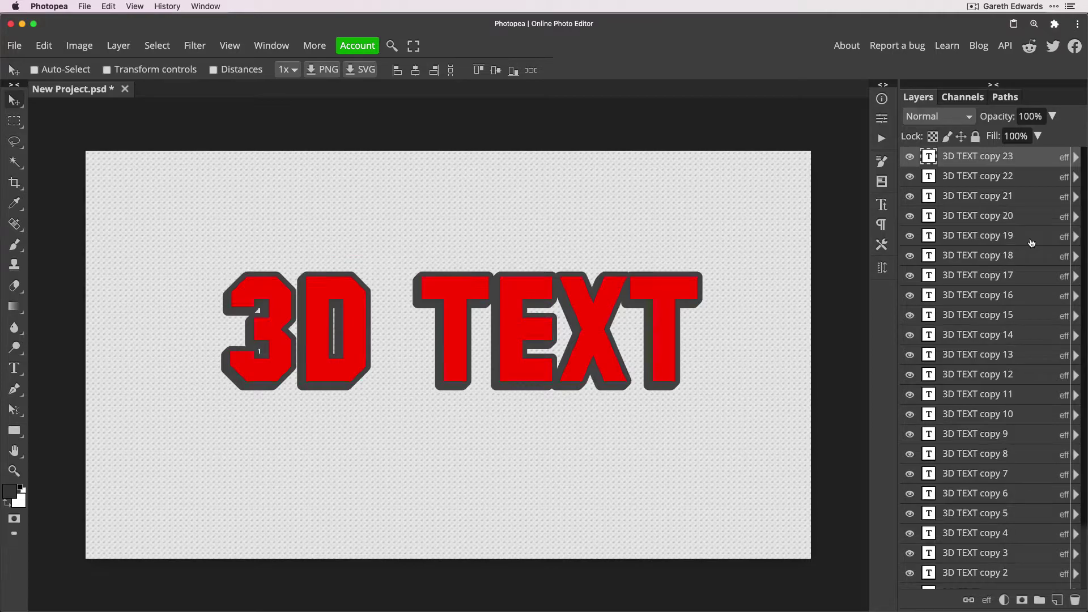
key("ctrl+j")
key("ctrl+j")
key("ctrl+j")
key("ctrl+j")
key("ctrl+j")
key("ctrl+j")
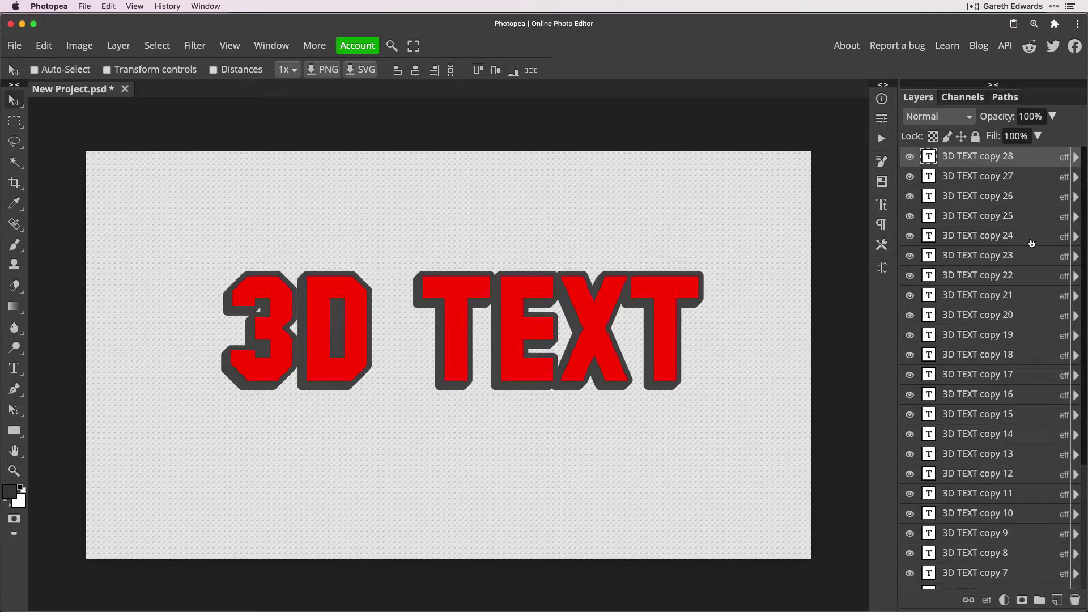
key("ctrl+j")
key("ctrl+j")
key("ctrl+j")
key("ctrl+j")
key("ctrl+j")
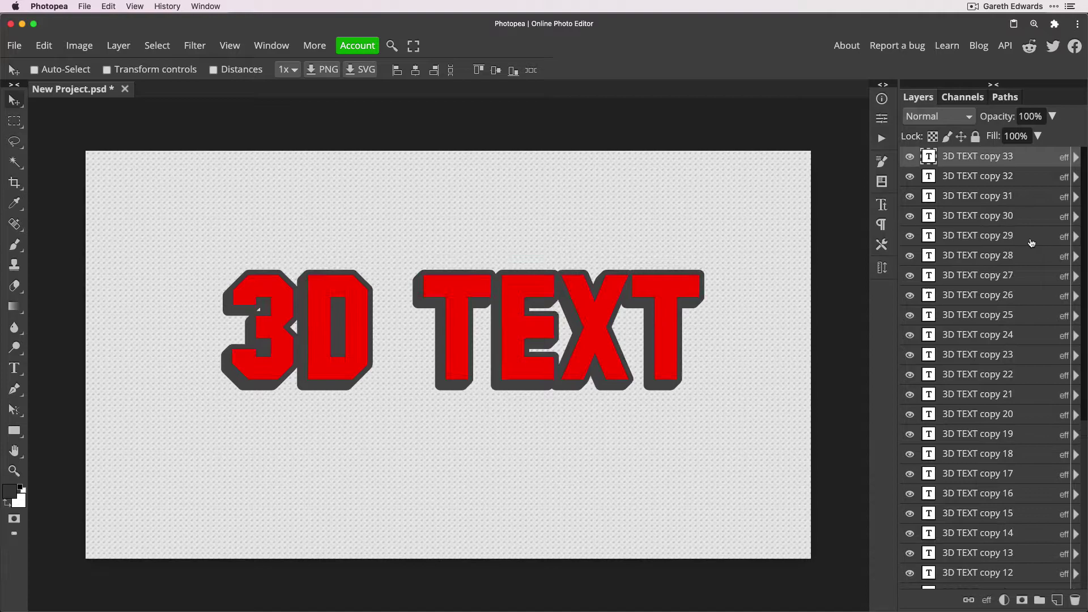
key("ctrl+j")
key("ctrl+j")
key("ctrl+j")
key("ctrl+j")
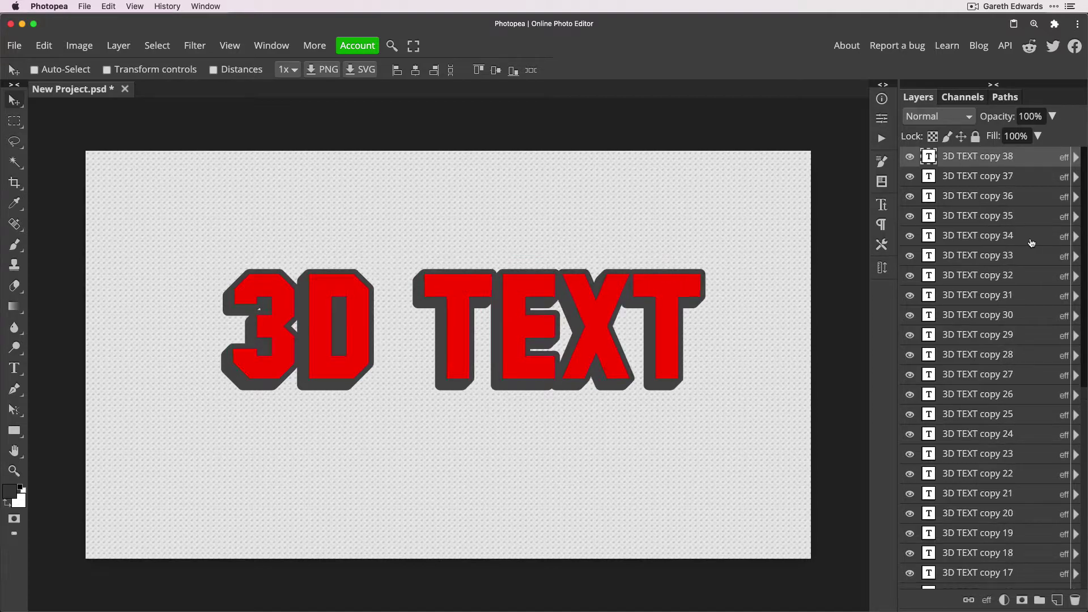
key("ctrl+j")
key("ctrl+j")
key("ctrl+j")
key("ctrl+j")
key("ctrl+j")
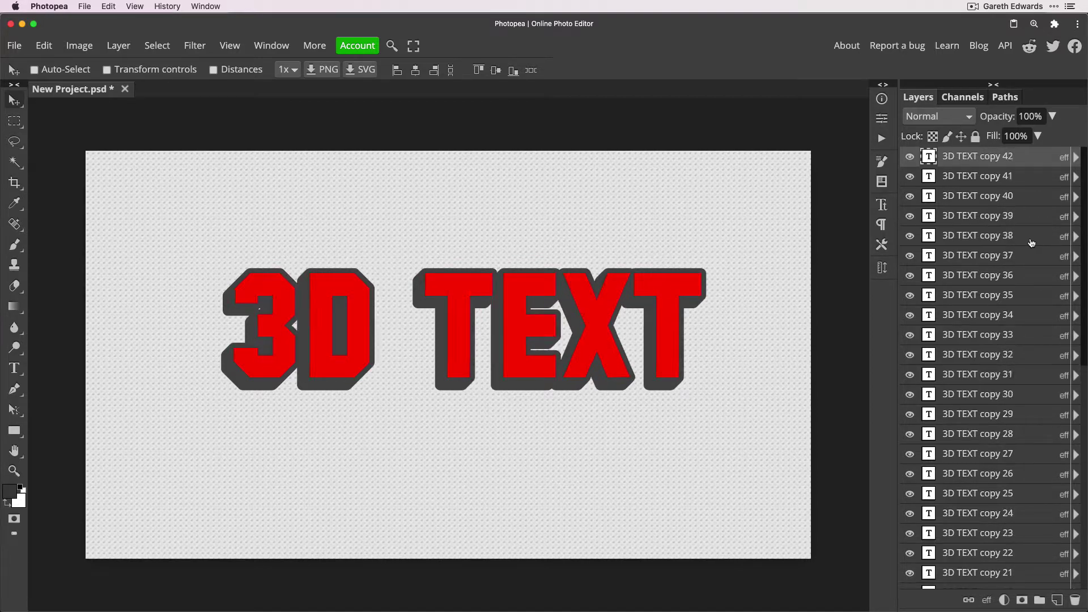
key("ctrl+j")
key("ctrl+j")
key("ctrl+j")
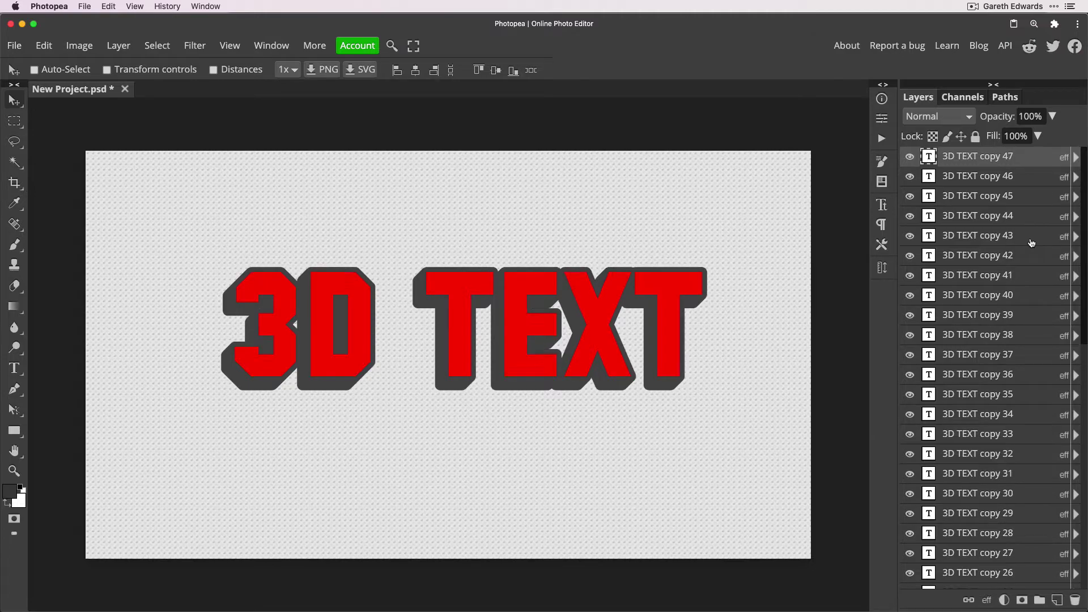
key("ctrl+j")
key("ctrl+j")
key("ctrl+j")
key("ctrl+j")
key("ctrl+j")
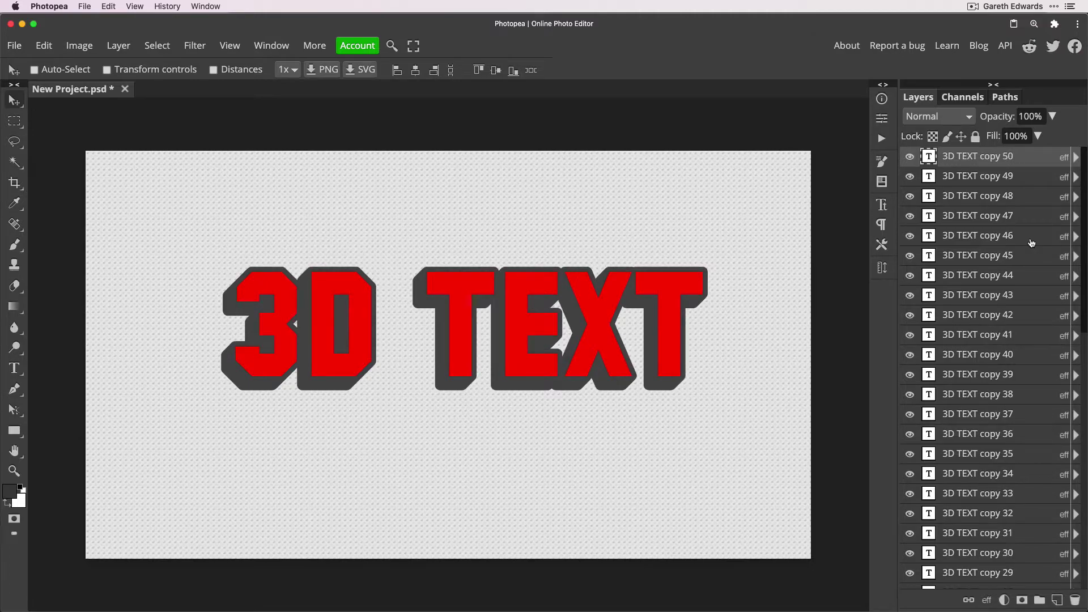
key("ctrl+j")
key("ctrl+j")
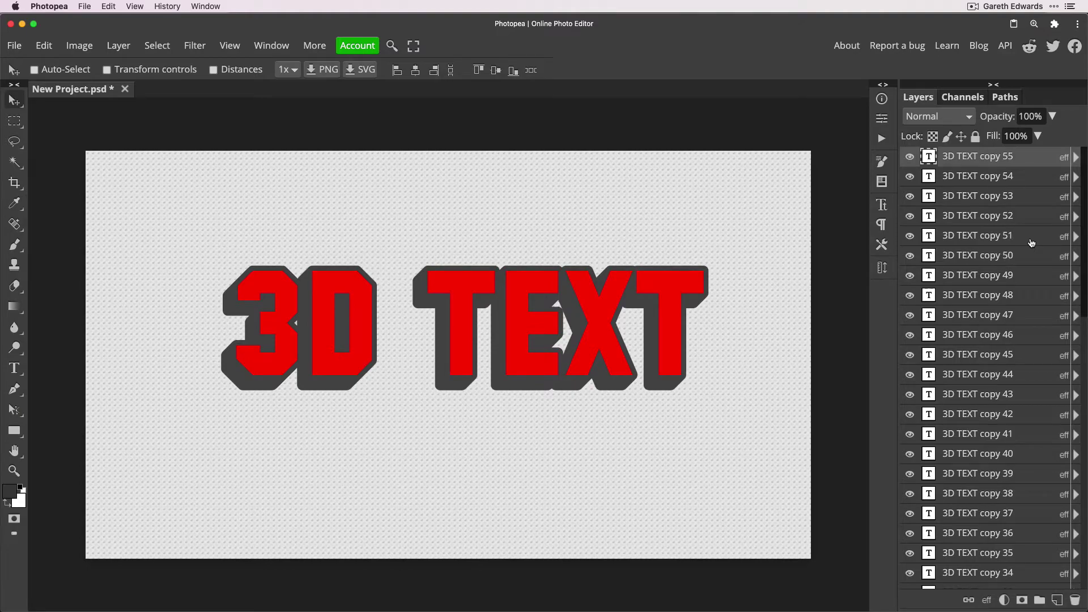
key("ctrl+j")
key("ctrl+j")
key("ctrl+j")
key("ctrl+j")
key("ctrl+j")
key("ctrl+j")
key("ctrl+j")
key("ctrl+j")
key("ctrl+j")
key("ctrl+j")
key("ctrl+j")
key("ctrl+j")
key("ctrl+j")
key("ctrl+j")
key("ctrl+j")
key("ctrl+j")
key("ctrl+j")
key("ctrl+j")
key("ctrl+j")
key("ctrl+j")
key("ctrl+j")
key("ctrl+j")
key("ctrl+j")
key("ctrl+j")
key("ctrl+j")
key("ctrl+j")
key("ctrl+j")
key("ctrl+j")
key("ctrl+j")
key("ctrl+j")
key("ctrl+j")
key("ctrl+j")
key("ctrl+j")
key("ctrl+j")
key("ctrl+j")
key("ctrl+j")
key("ctrl+j")
key("ctrl+j")
key("ctrl+j")
key("ctrl+j")
key("ctrl+j")
key("ctrl+j")
key("ctrl+j")
key("ctrl+j")
key("ctrl+j")
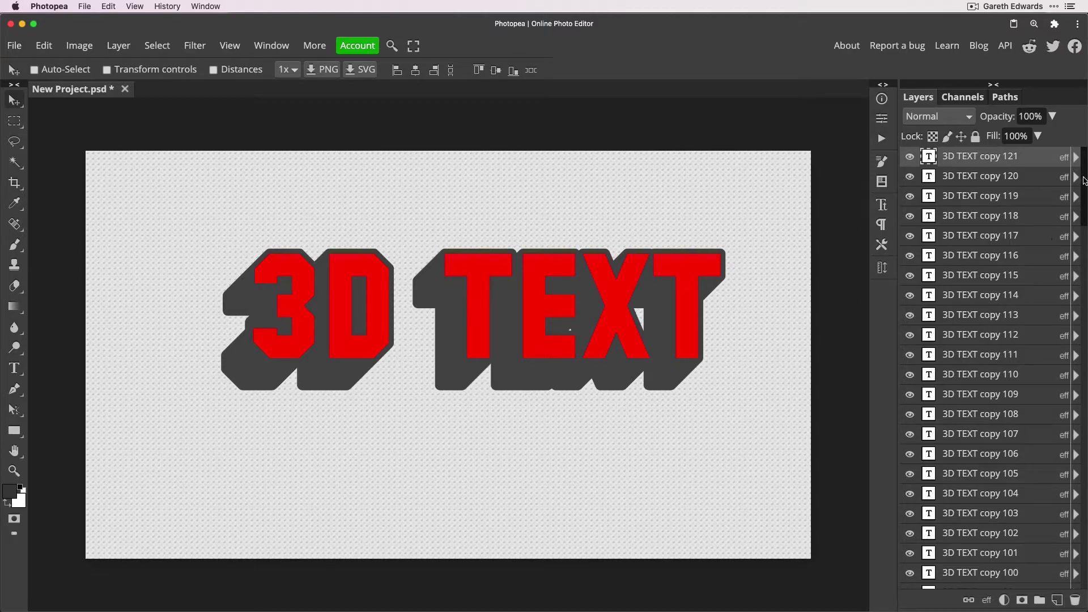
scroll(1084, 182, "down", 1)
scroll(1084, 181, "down", 10)
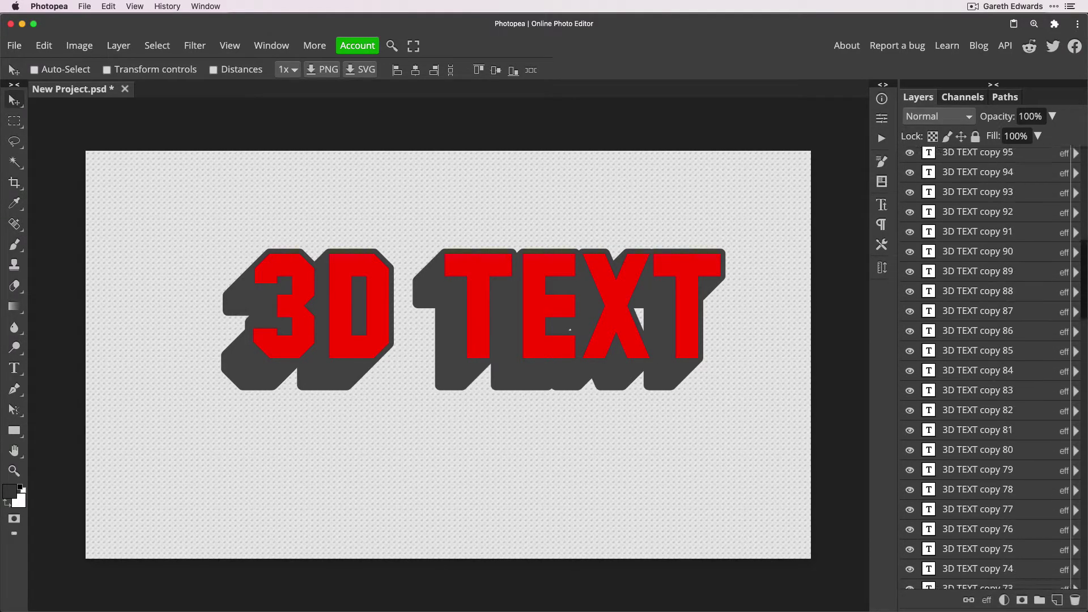
scroll(989, 369, "down", 15)
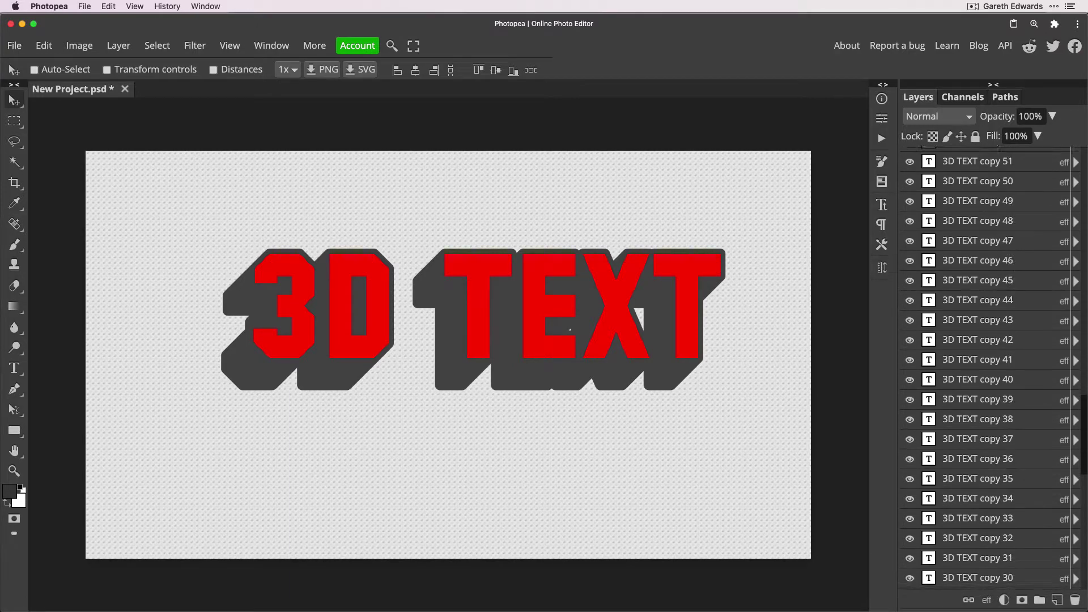
scroll(989, 368, "down", 12)
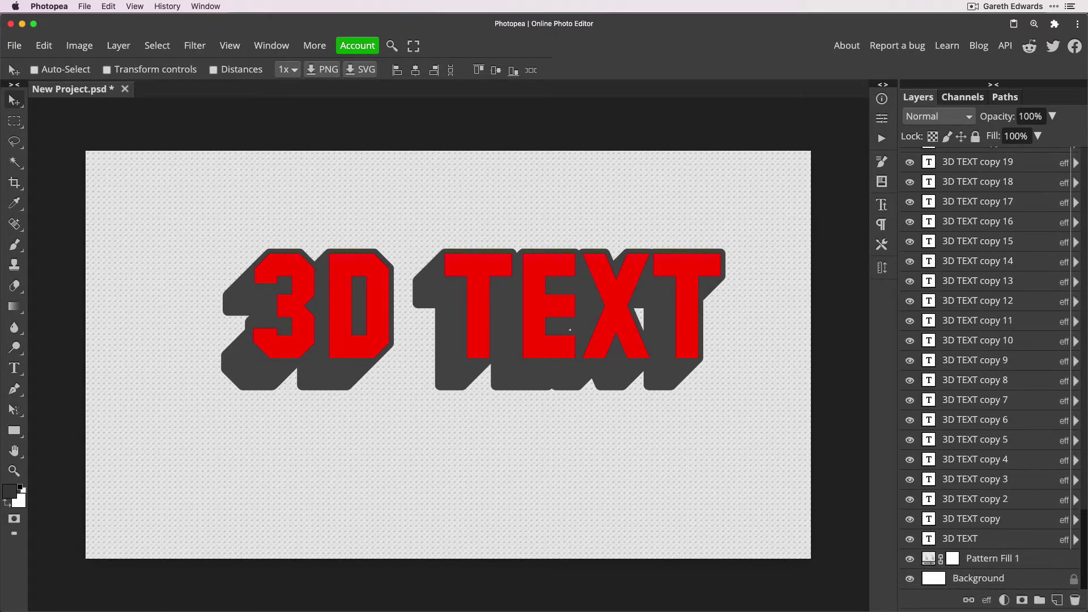
left_click_drag(1084, 547, 1080, 141)
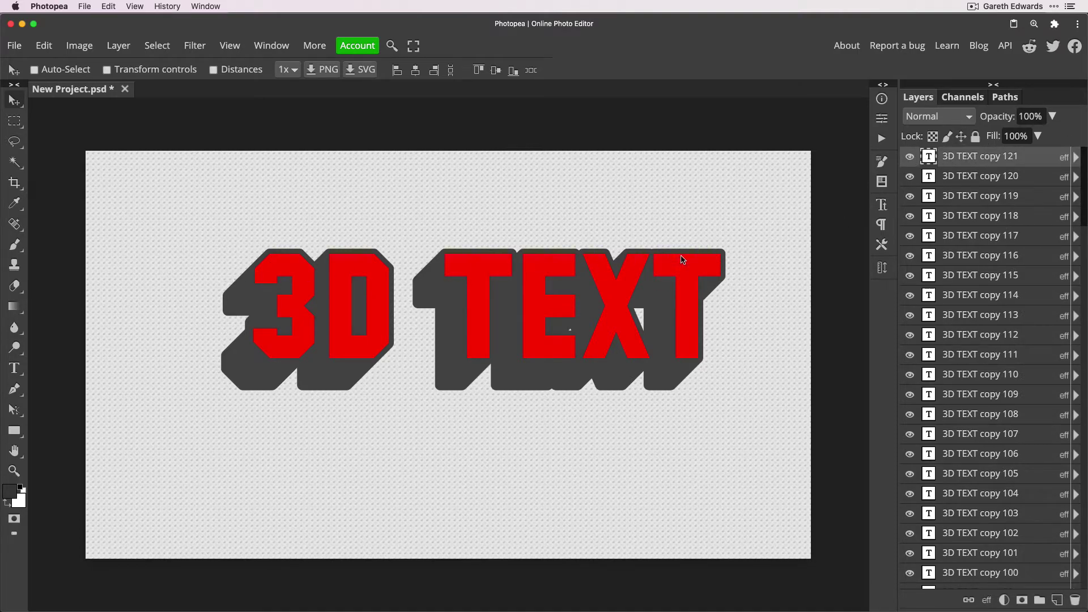
left_click(910, 159)
left_click(910, 159)
Step: Rename the 3D TEXT copy 121 layer to 'Main Text'
double_click(965, 153)
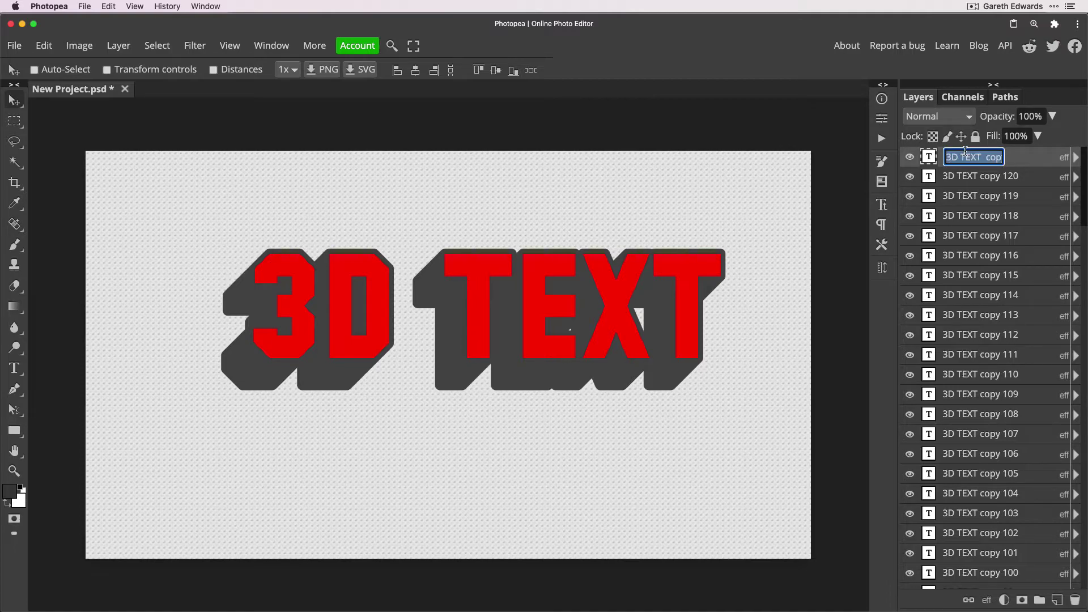
type("Main Text")
key("Return")
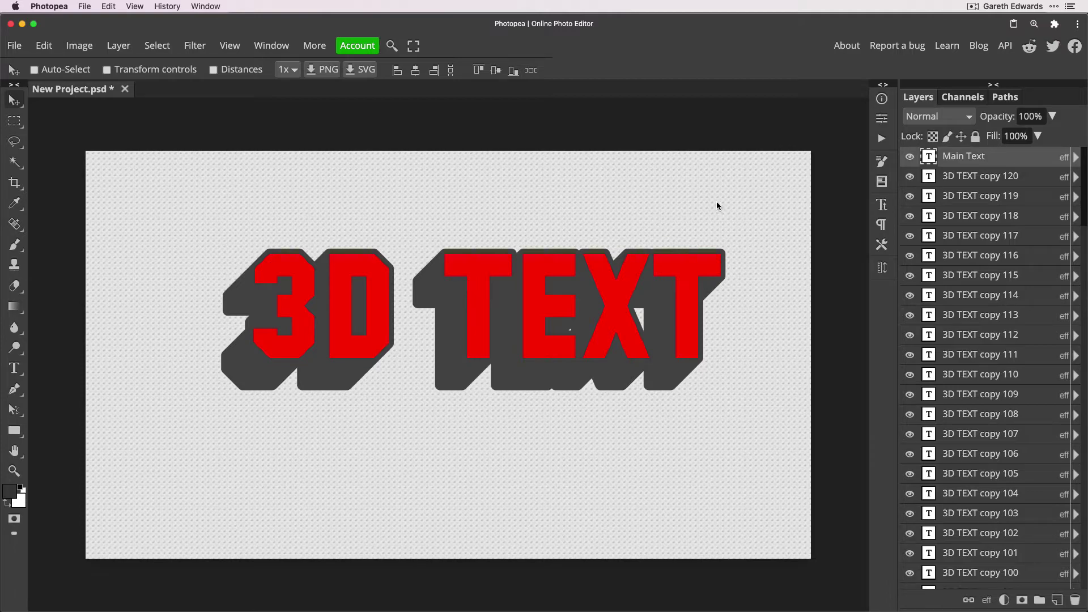
Step: Select layers 3D TEXT copy 120 down to 3D TEXT and merge them with Ctrl+E
left_click(927, 178)
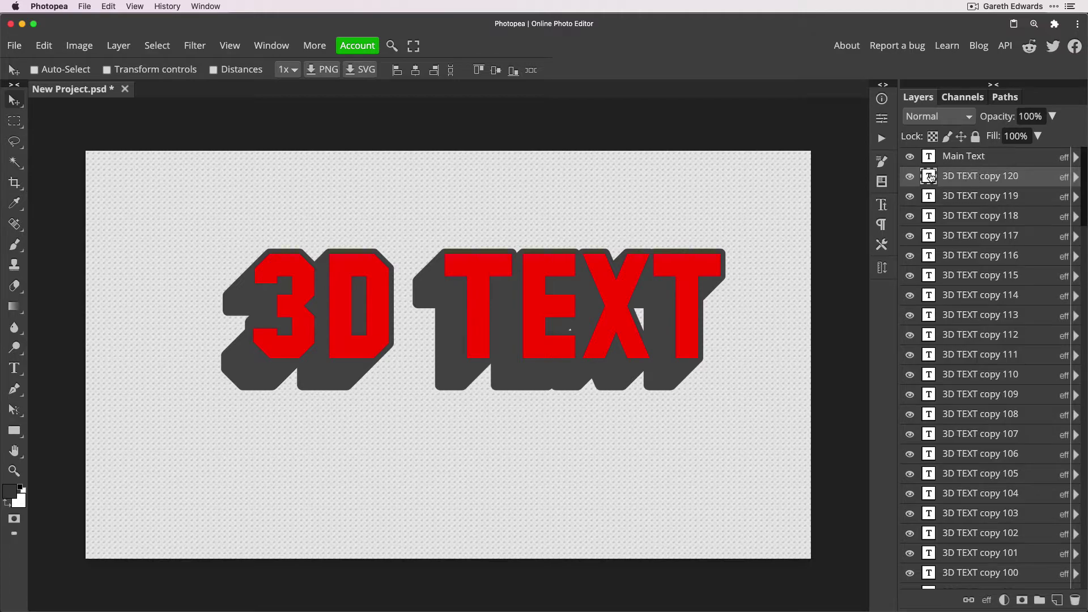
left_click(960, 159)
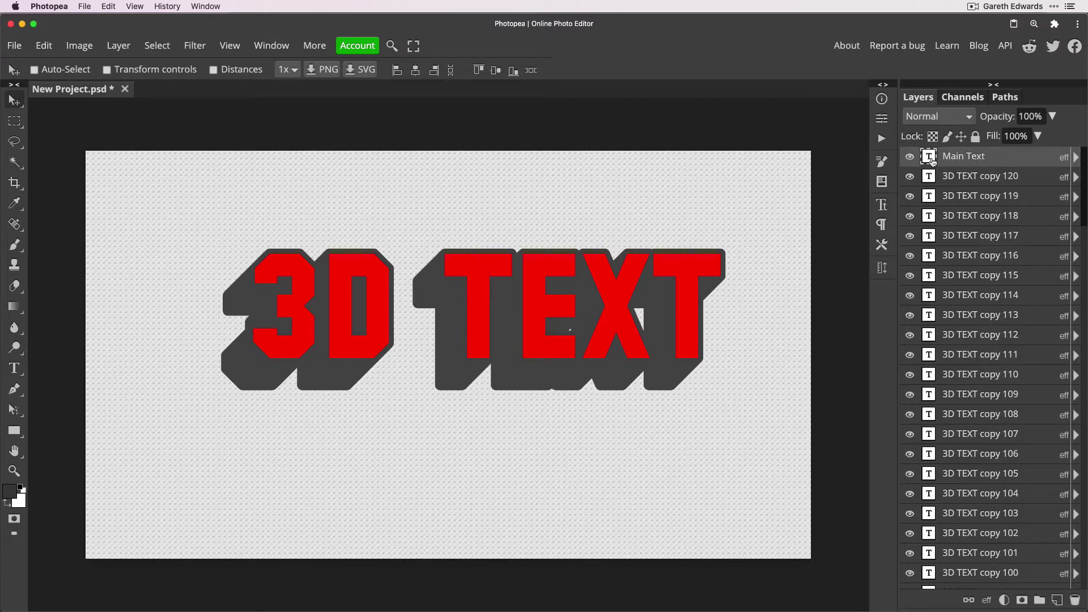
left_click(961, 178)
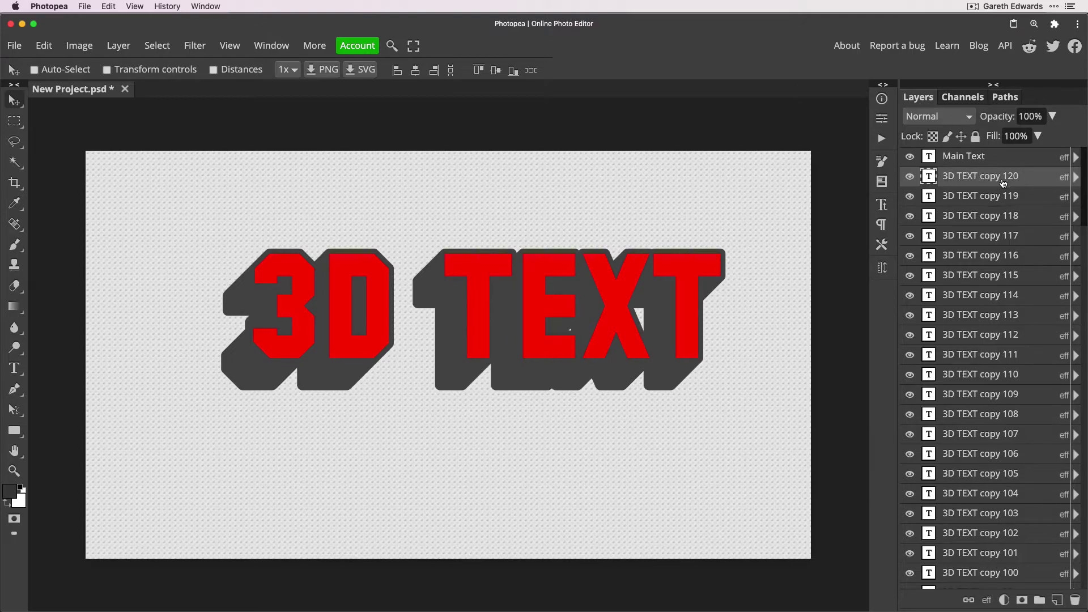
scroll(984, 184, "down", 15)
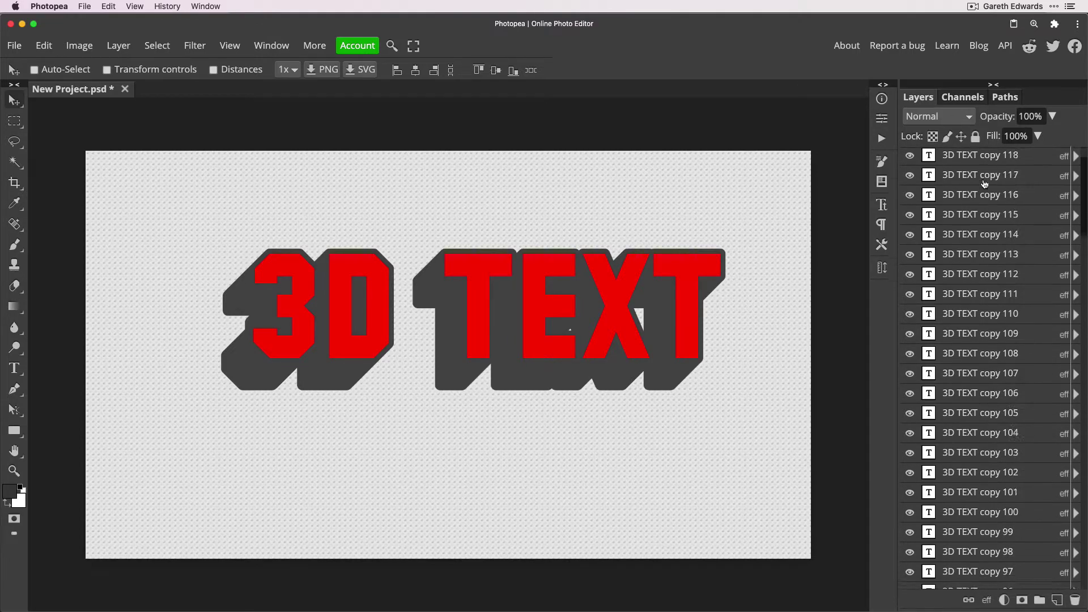
scroll(984, 183, "down", 18)
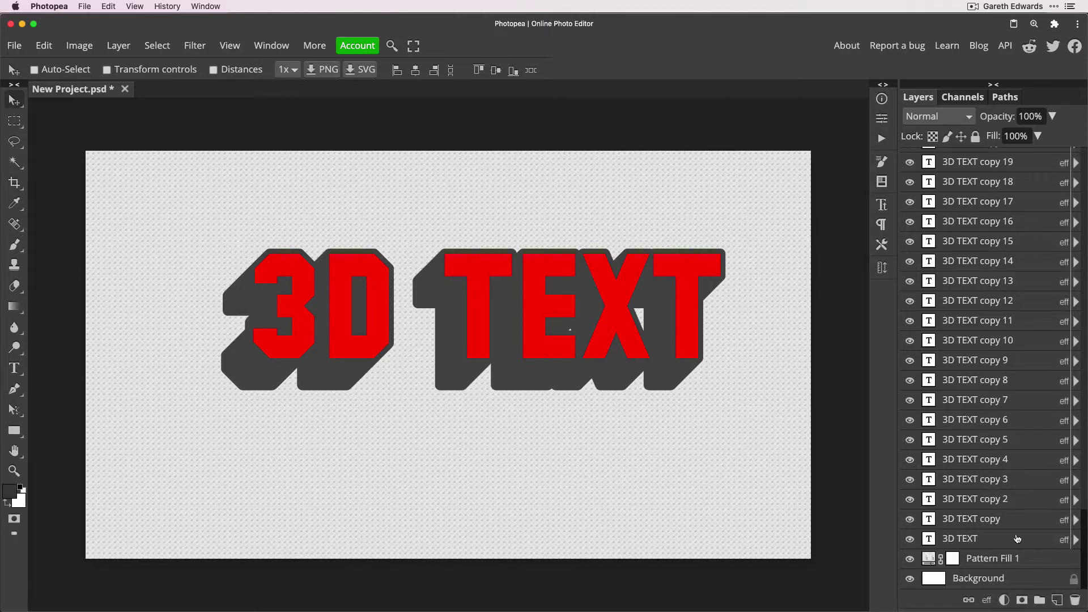
left_click(977, 541, "shift")
key("super+j")
key("super+j")
key("super+j")
key("super+j")
key("super+j")
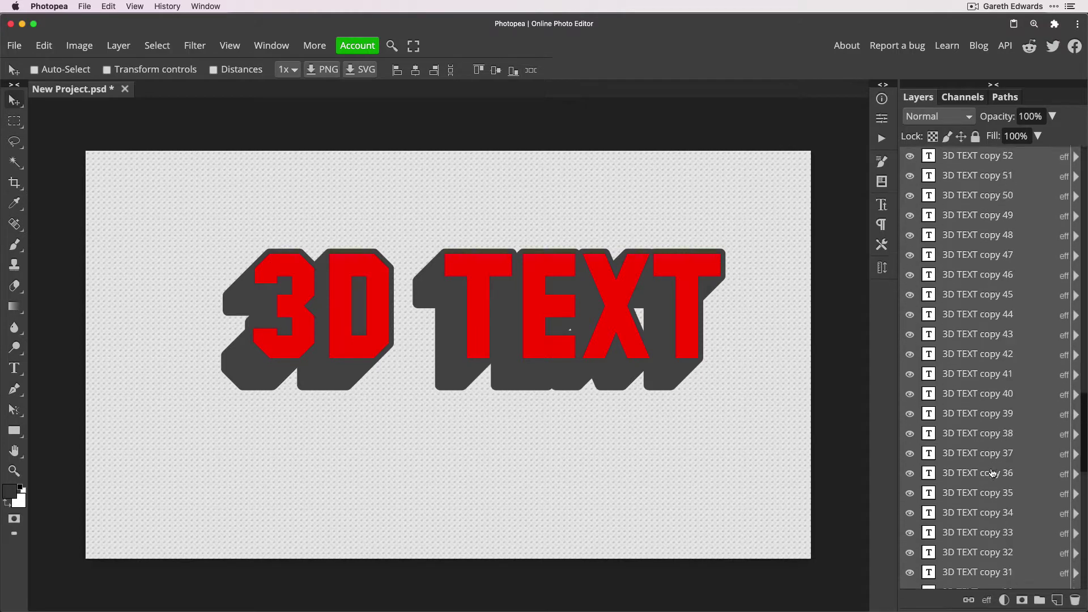
scroll(993, 475, "up", 2)
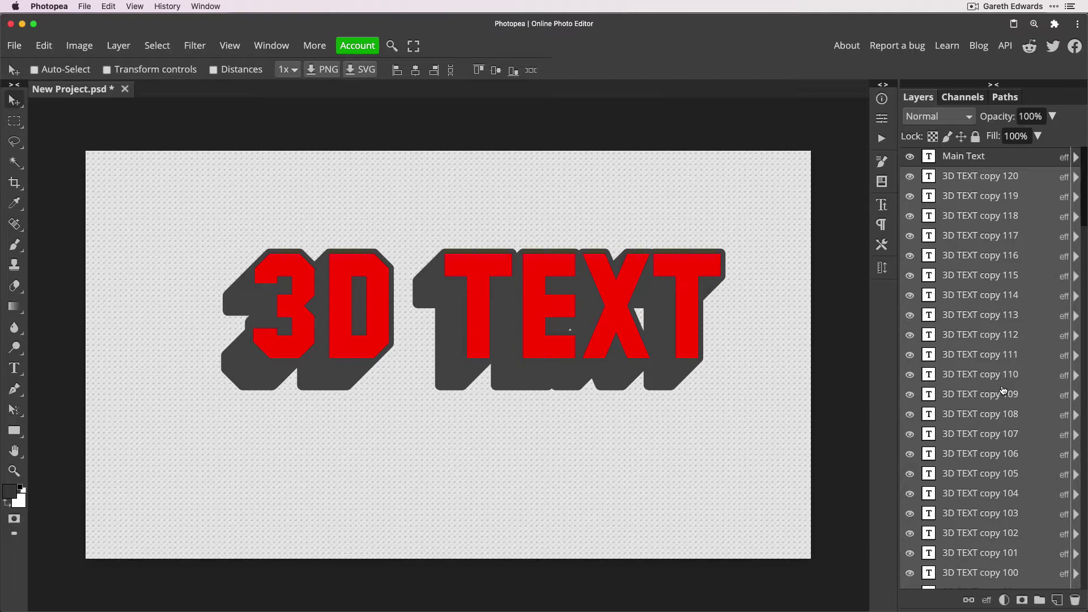
key("ctrl")
key("ctrl+e")
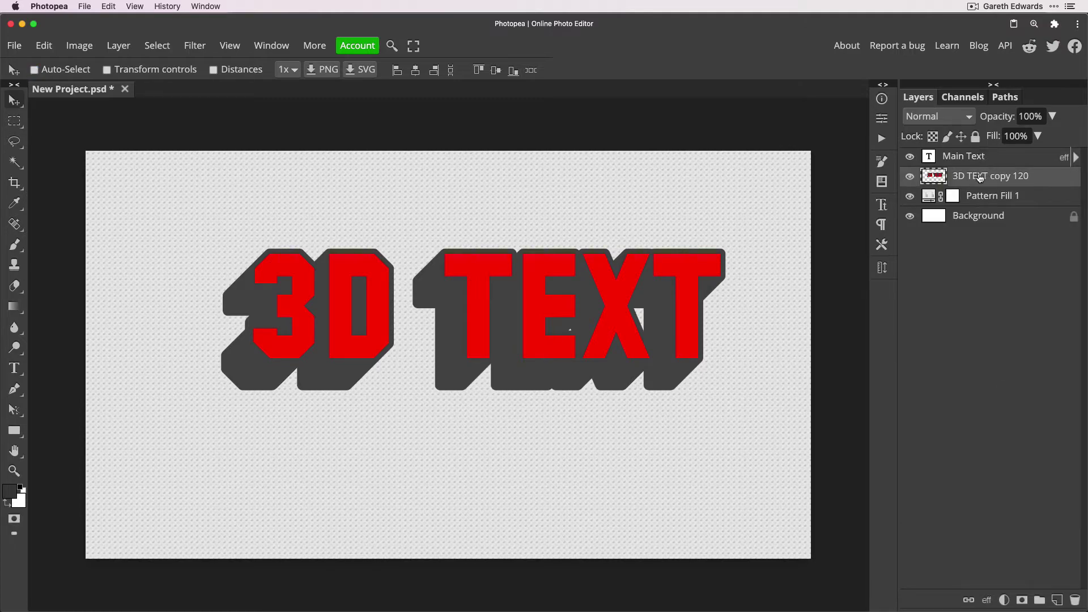
Step: Toggle Main Text and merged extrusion visibility to compare flat text against the 3D look
left_click(910, 177)
left_click(910, 178)
left_click(910, 157)
left_click(910, 178)
left_click(910, 179)
left_click(911, 158)
left_click(910, 178)
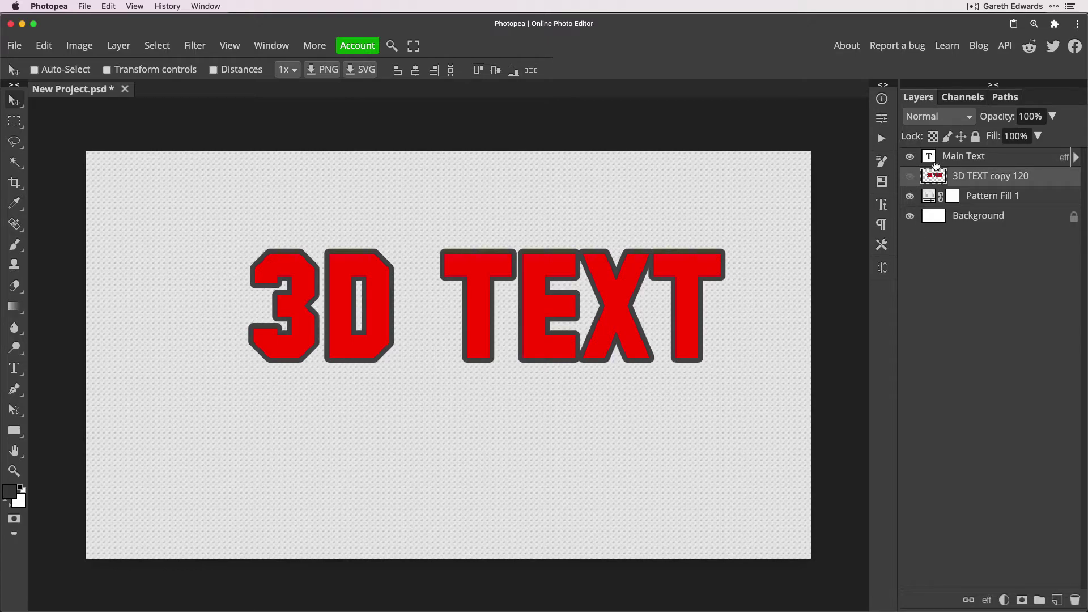
left_click(910, 179)
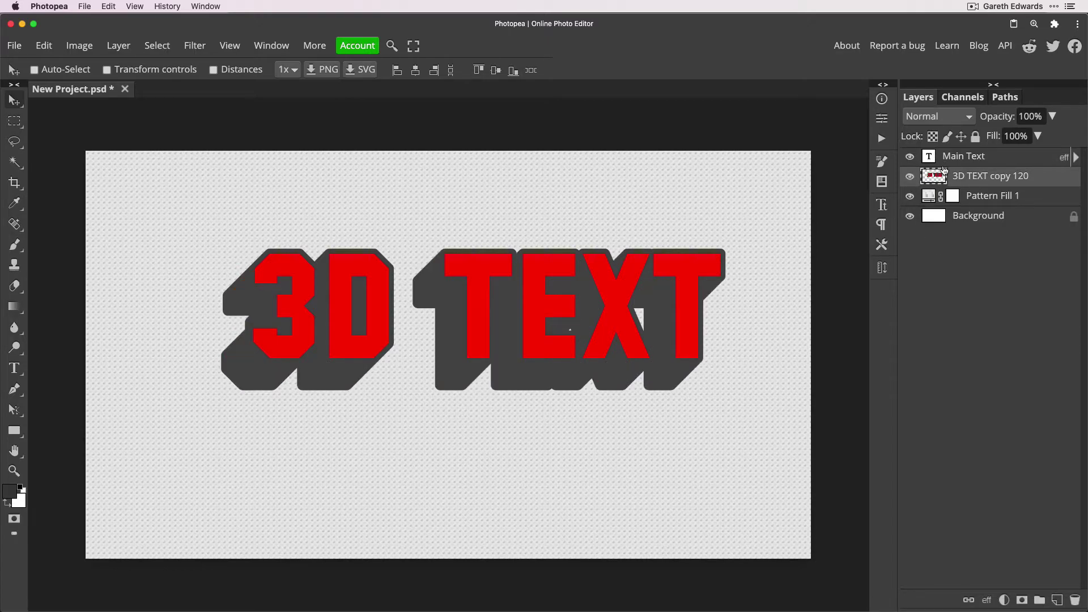
Step: Group Main Text and the extrusion into Folder 1 and shift it down-left
left_click(964, 158, "shift")
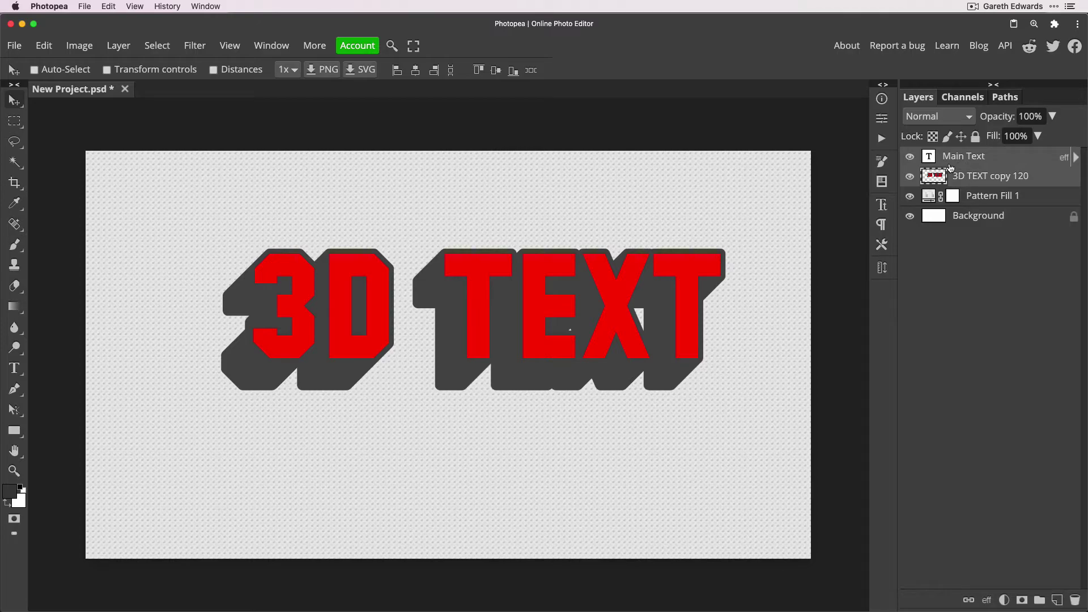
key("ctrl+g")
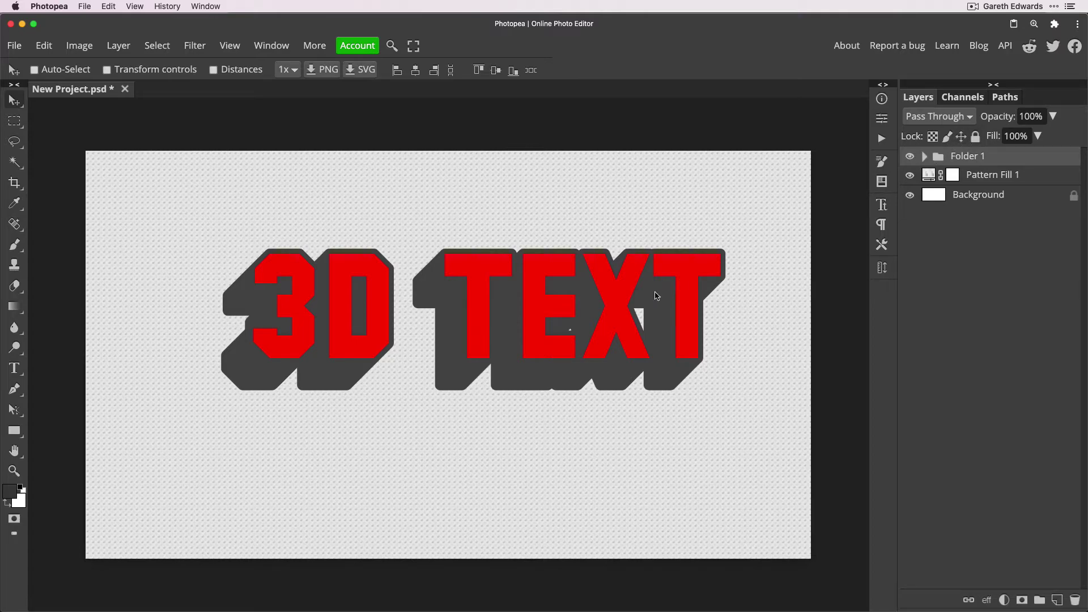
left_click_drag(630, 296, 604, 327)
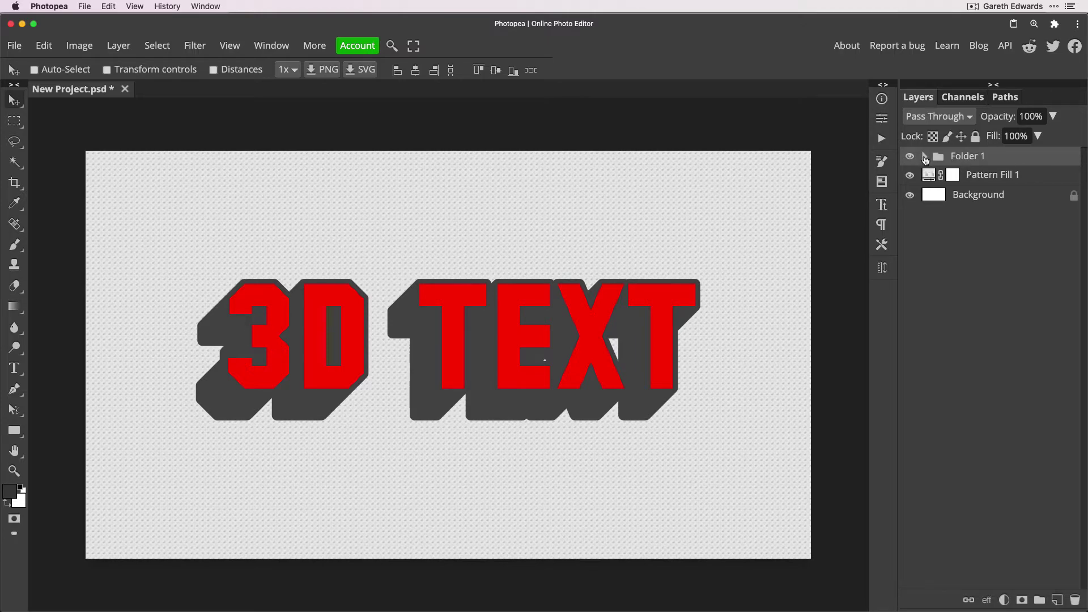
Step: Open the Layer Style dialog for Main Text inside Folder 1 and move it aside
left_click(925, 158)
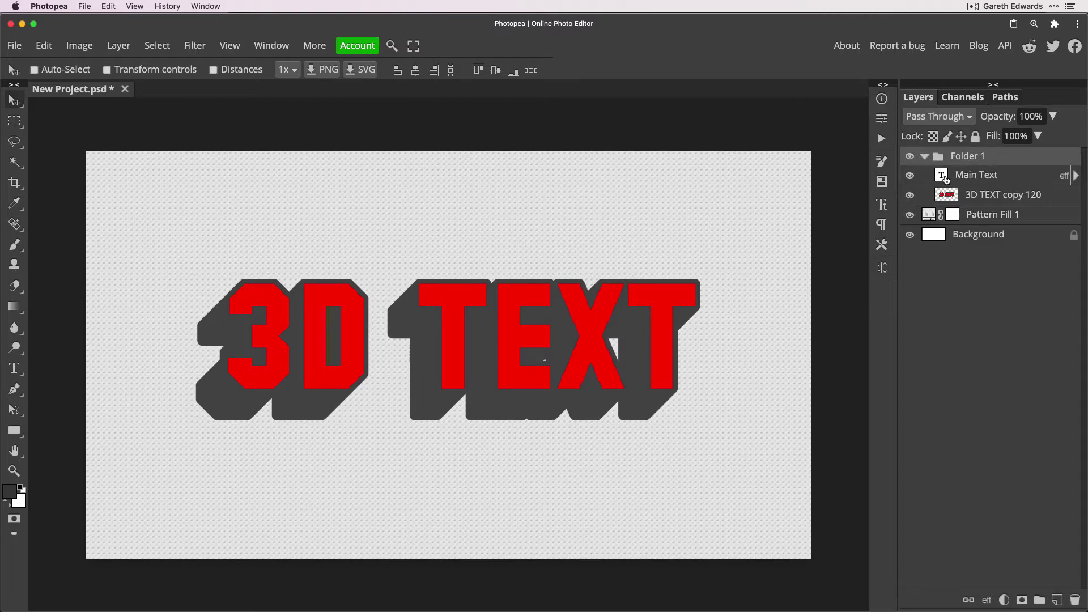
left_click(946, 179)
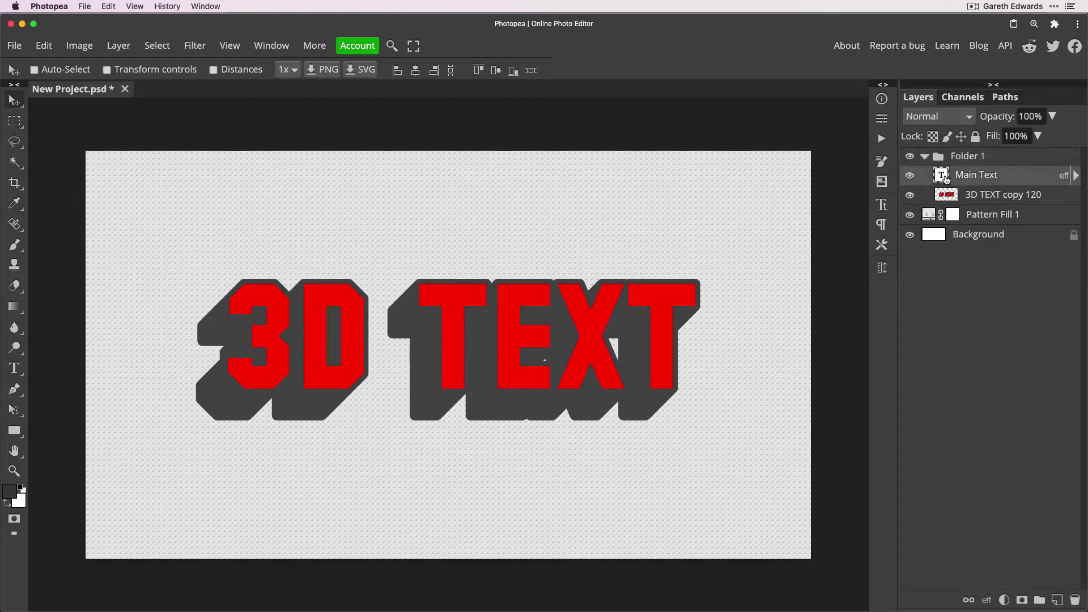
double_click(1048, 176)
left_click_drag(666, 160, 812, 178)
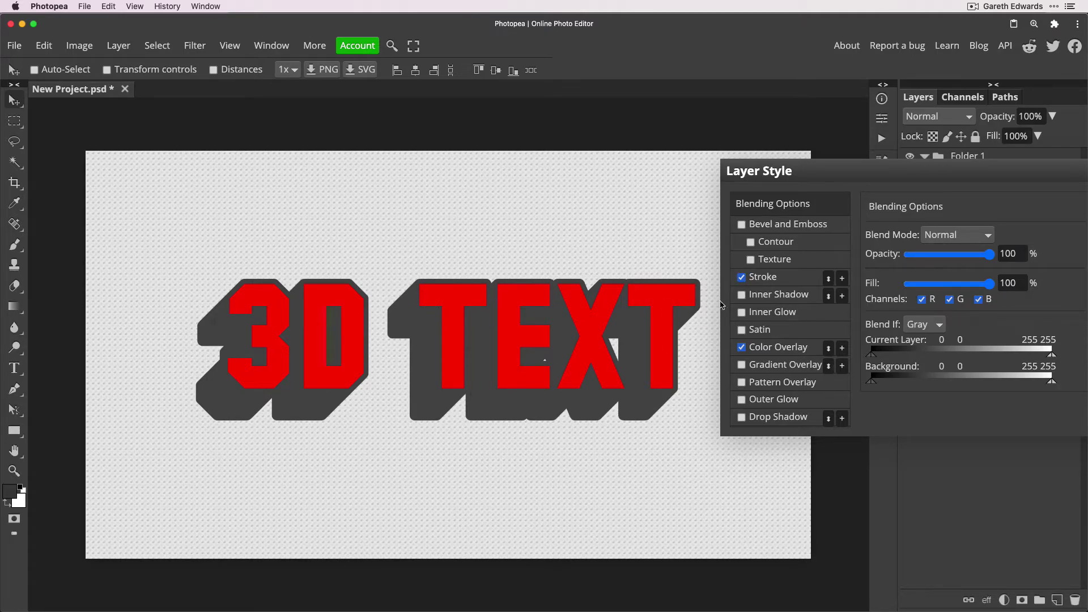
Step: Keep the 13 px outside stroke at grey 4a4a4a after trying lighter, darker and red shades
left_click(774, 280)
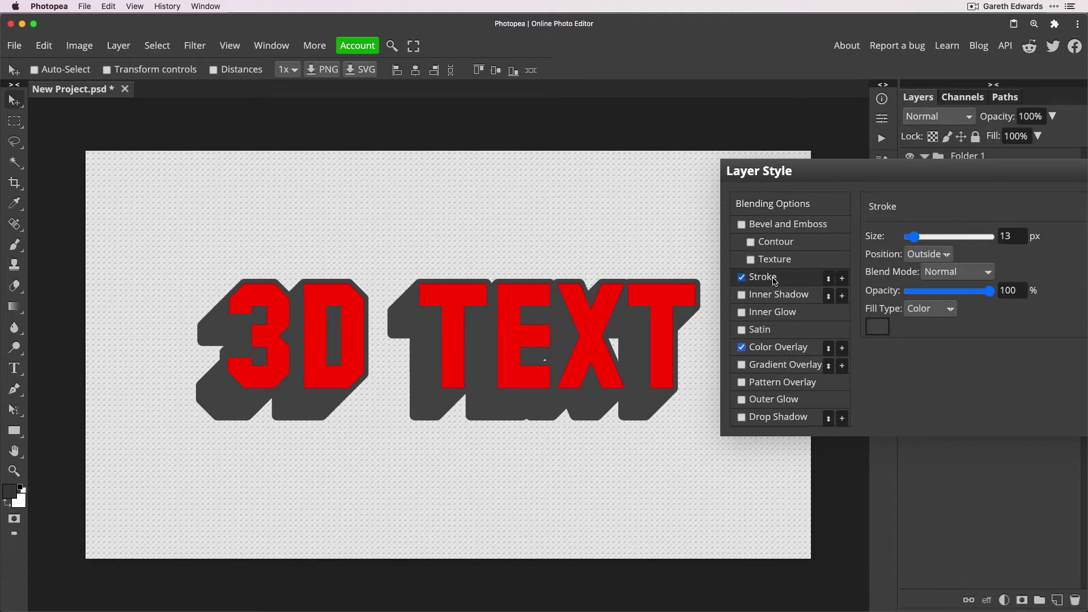
left_click(878, 327)
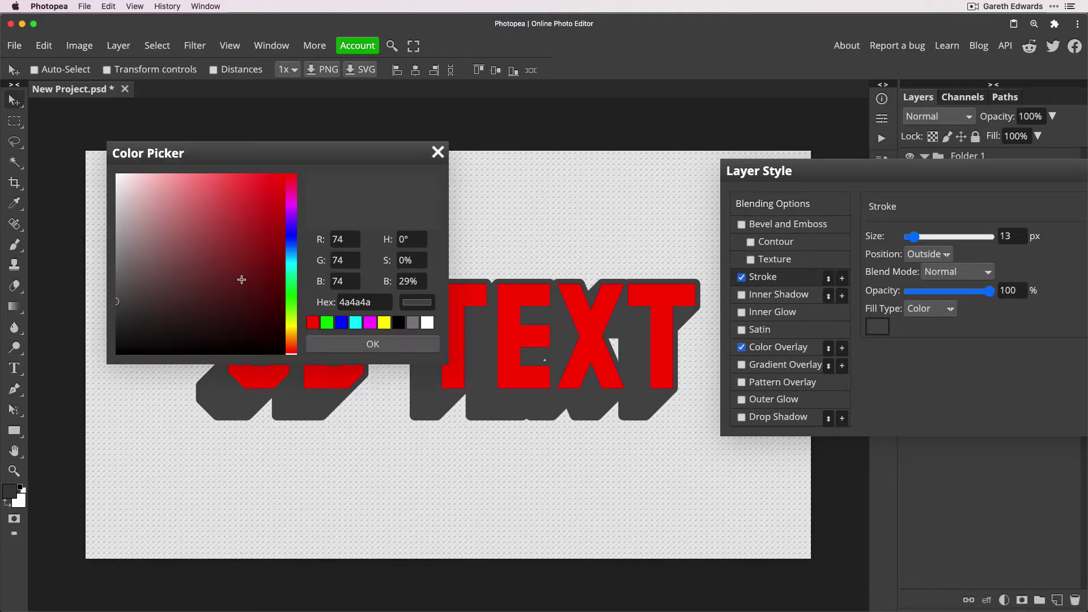
left_click_drag(209, 153, 870, 177)
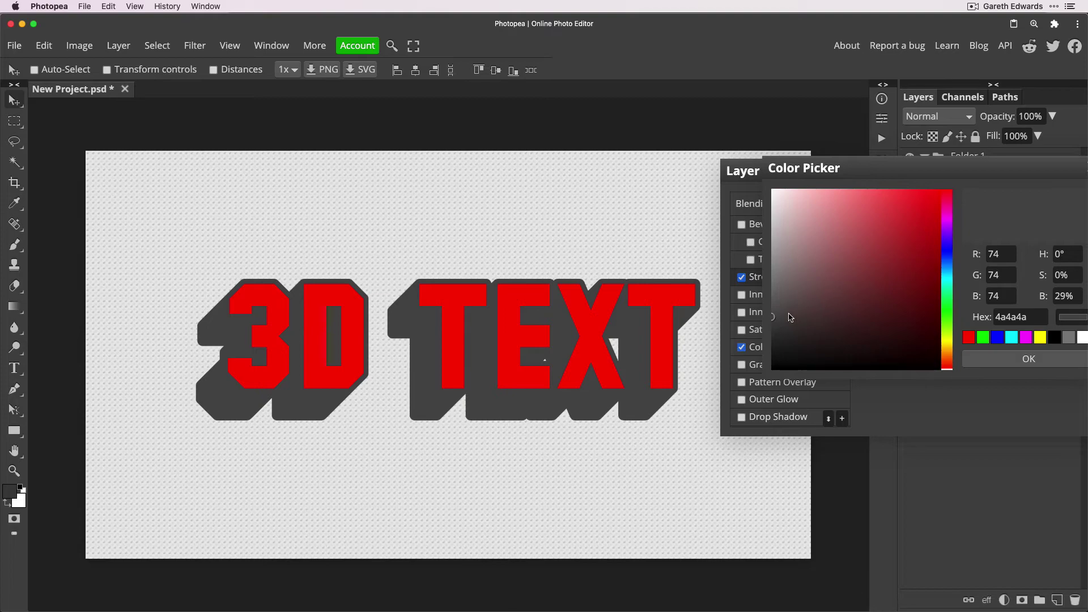
left_click_drag(774, 316, 774, 310)
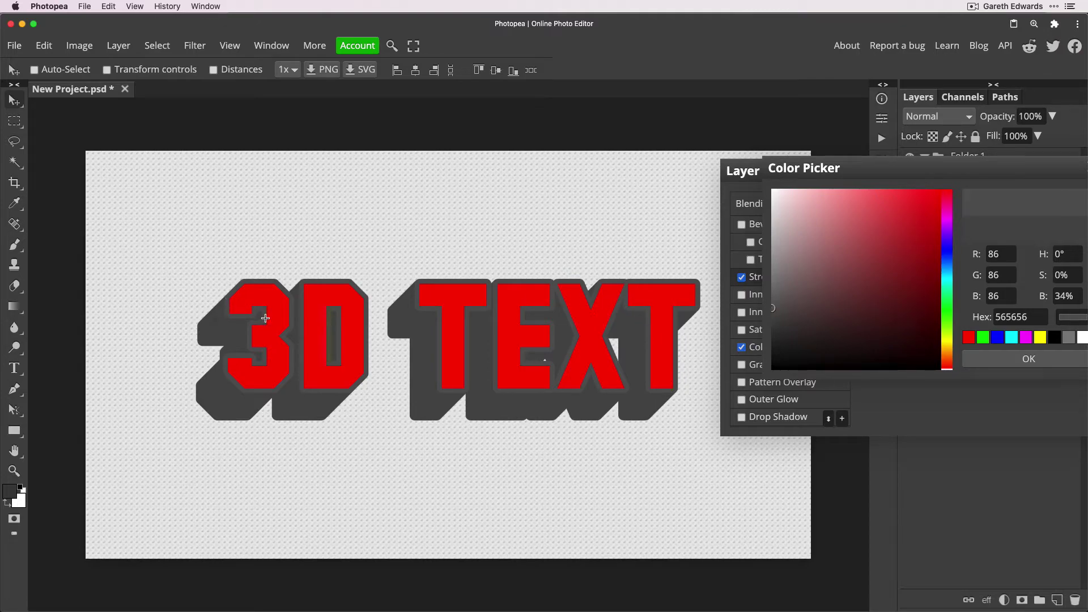
left_click_drag(777, 312, 769, 327)
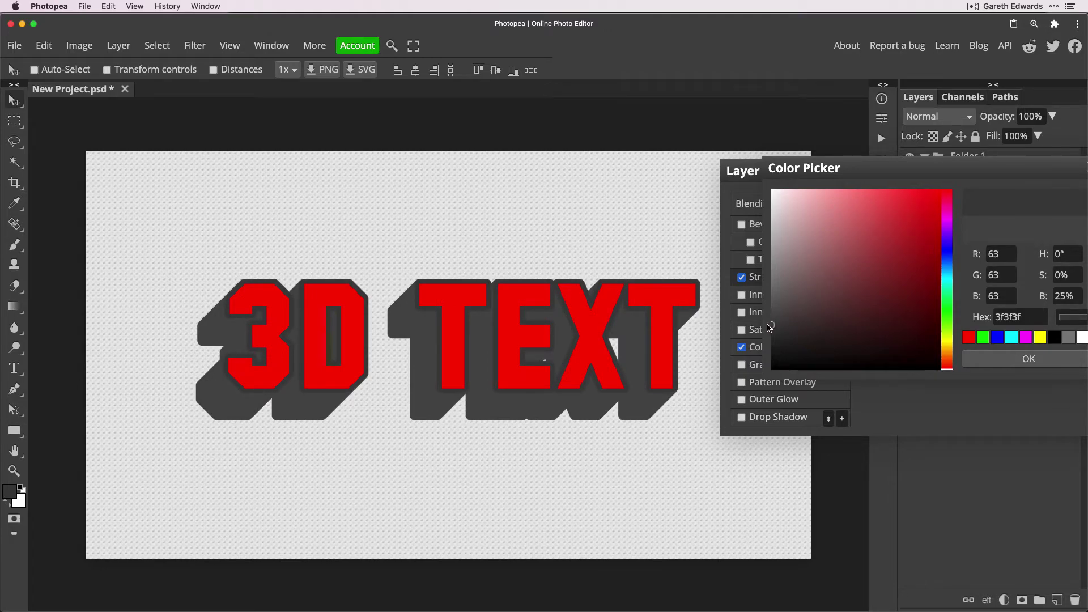
left_click(931, 280)
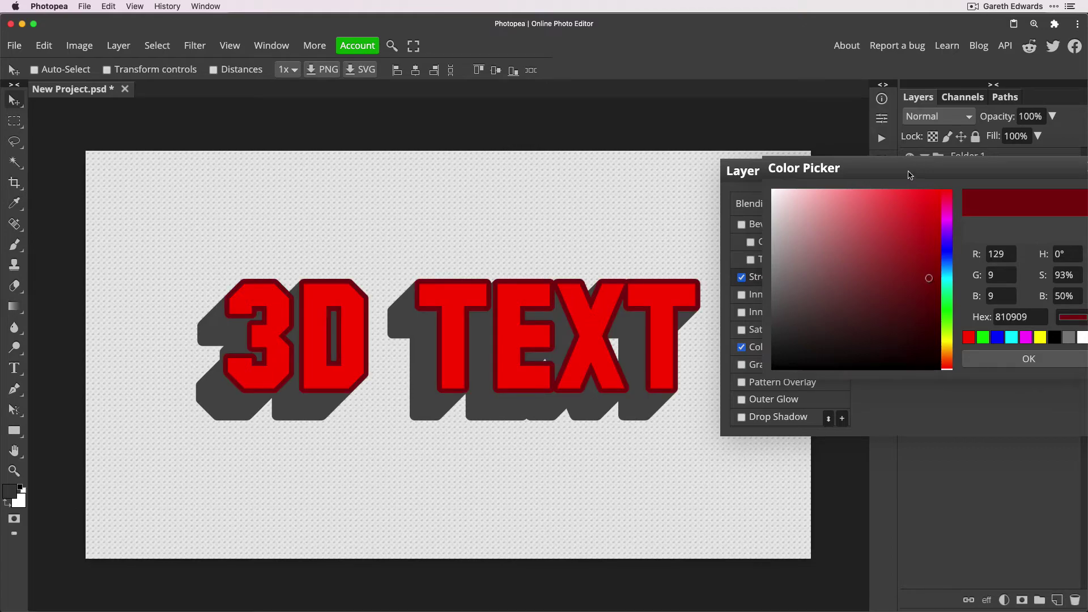
left_click_drag(911, 170, 768, 175)
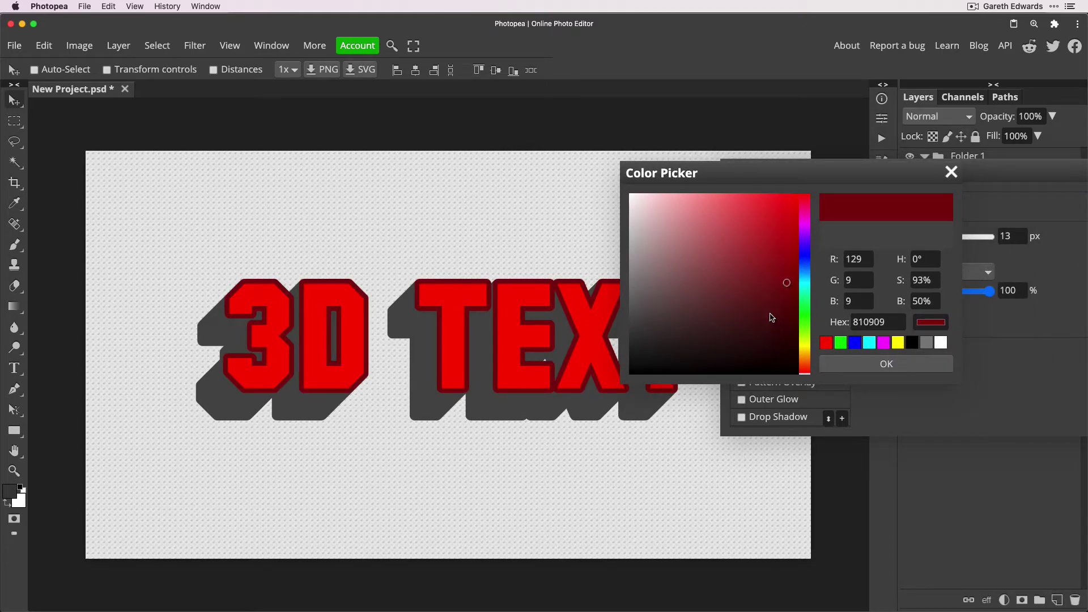
mouse_move(749, 296)
left_mouse_down()
mouse_move(624, 311)
mouse_move(625, 325)
left_mouse_up()
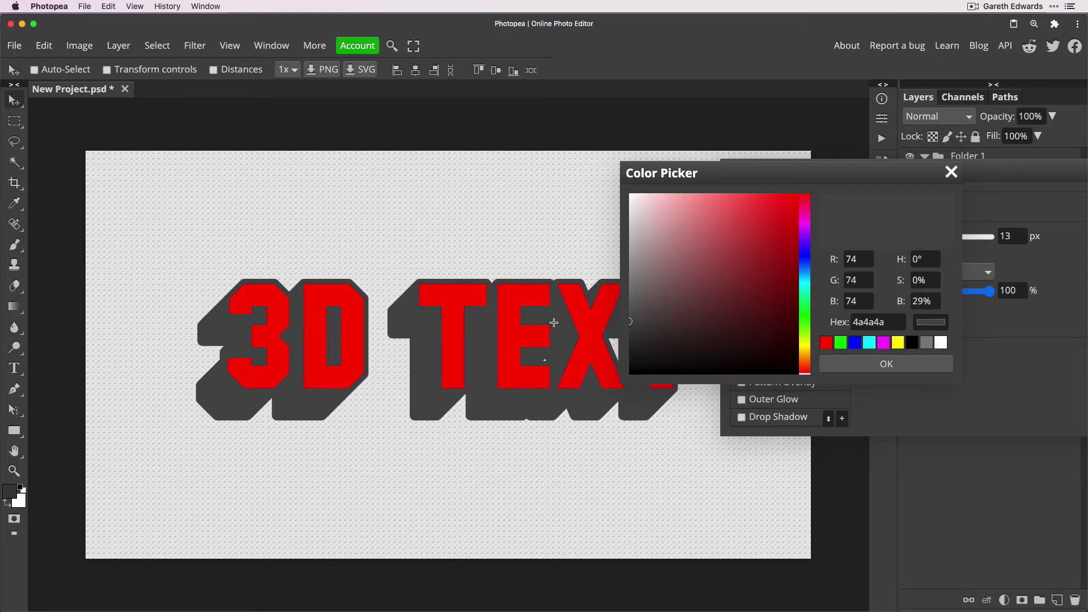
left_click(888, 366)
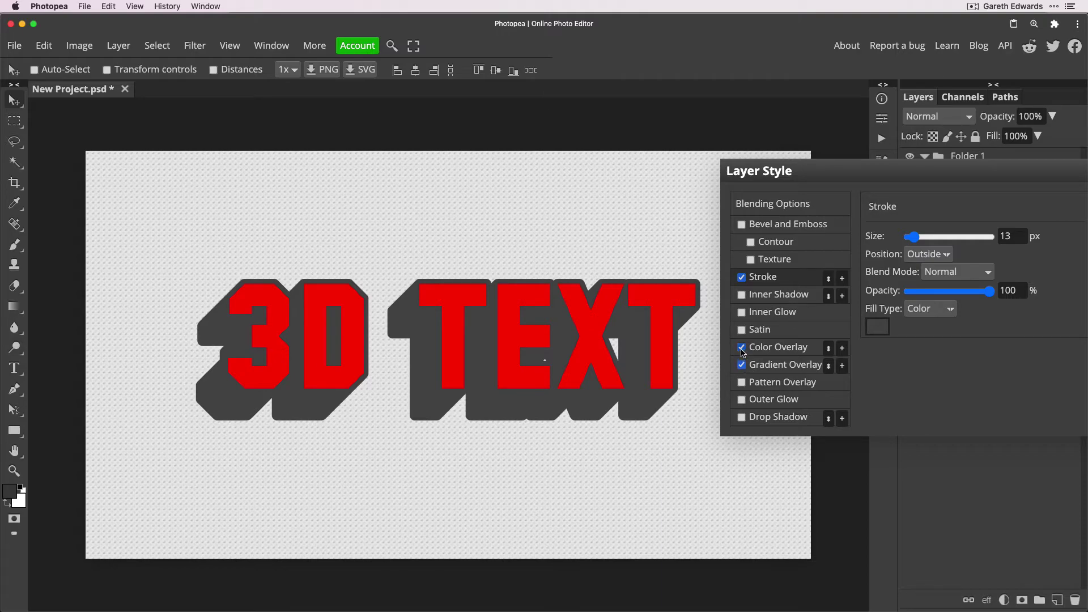
Step: Turn off the red Color Overlay and set the gradient's start colour to orange fd6406
left_click(742, 348)
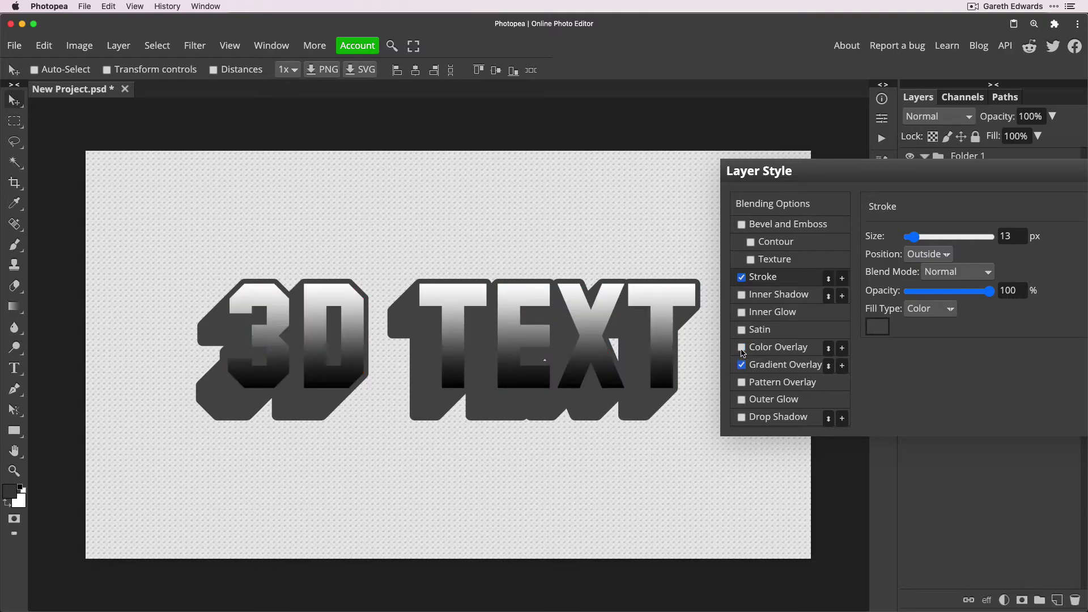
left_click(780, 367)
left_click(936, 272)
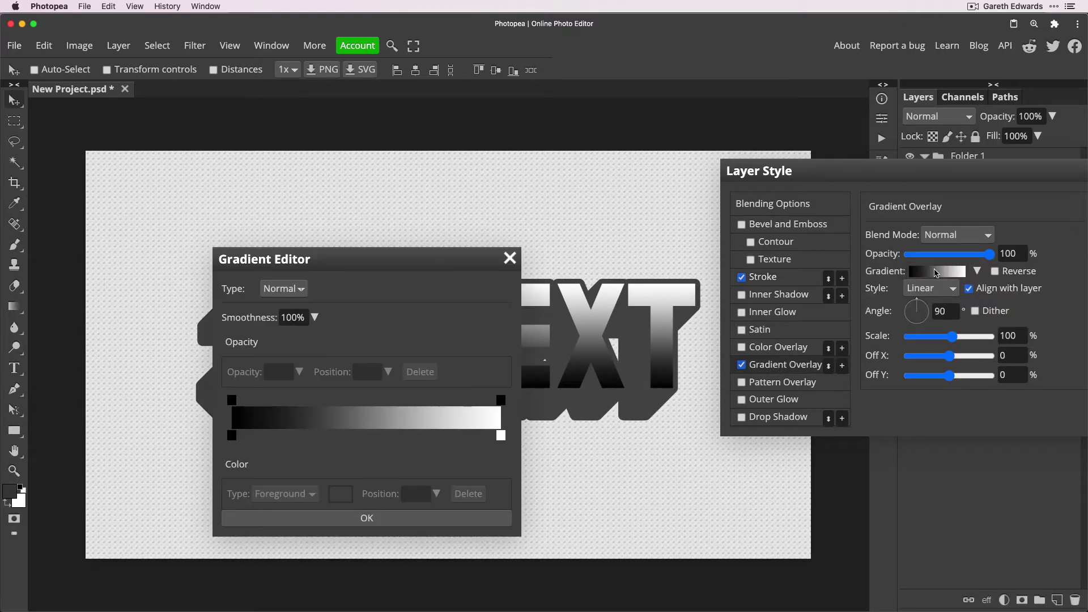
left_click_drag(343, 264, 816, 189)
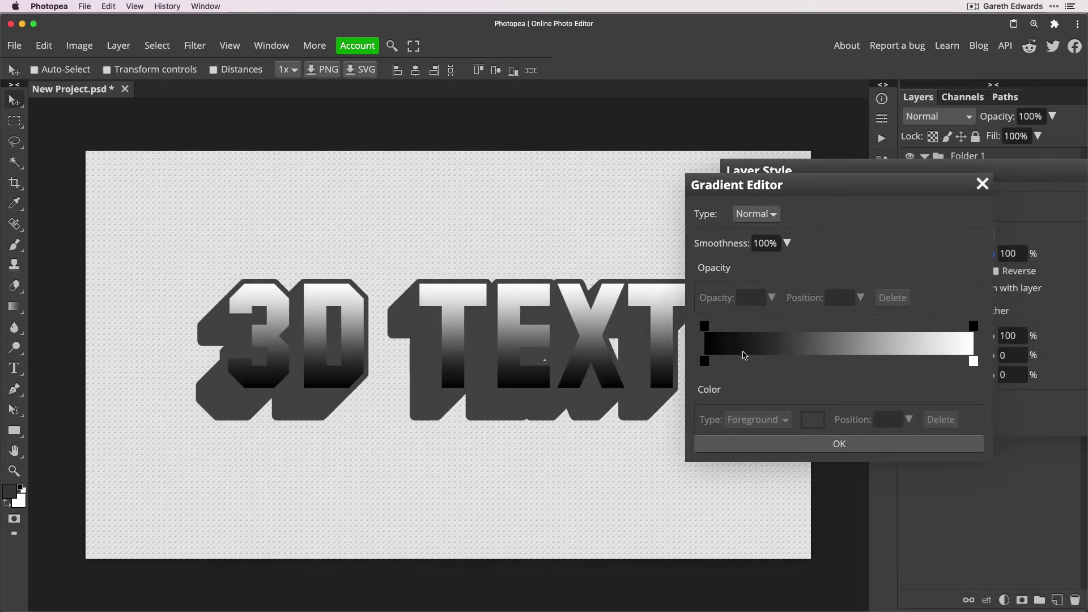
left_click(704, 362)
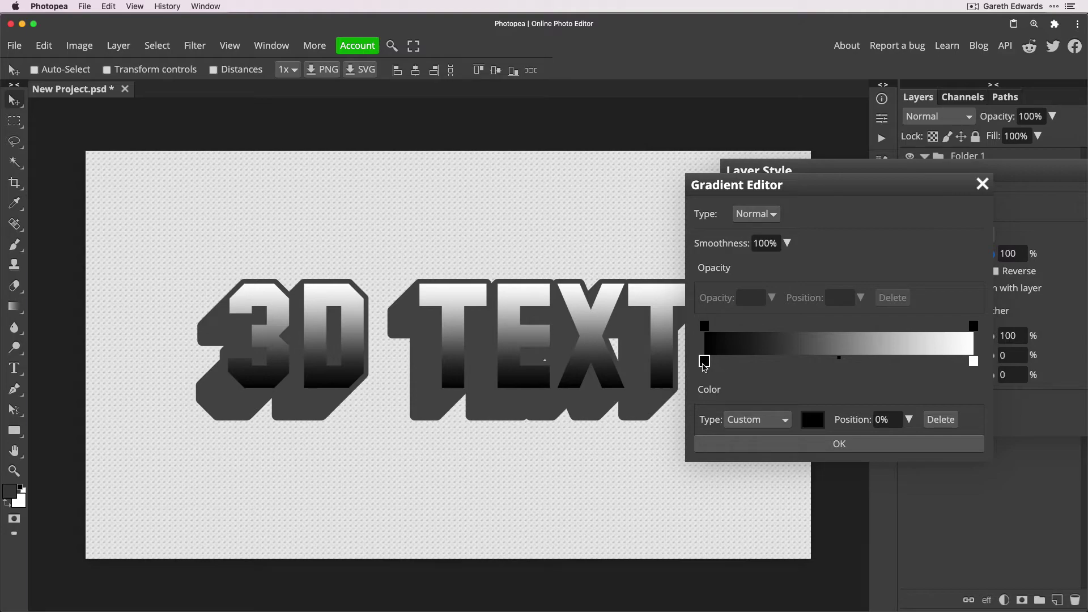
left_click(813, 421)
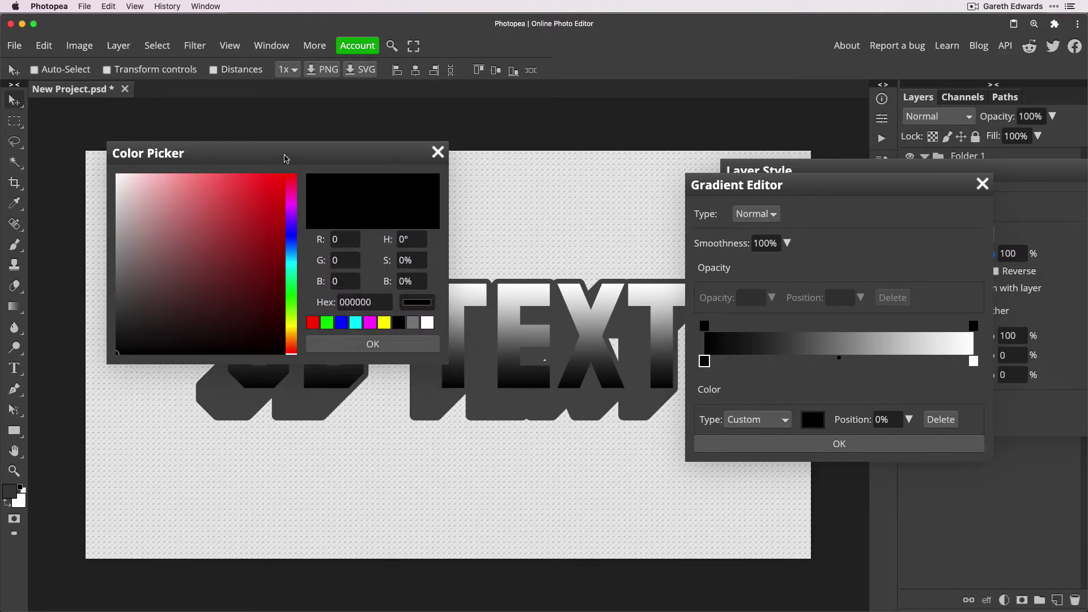
left_click_drag(285, 154, 879, 164)
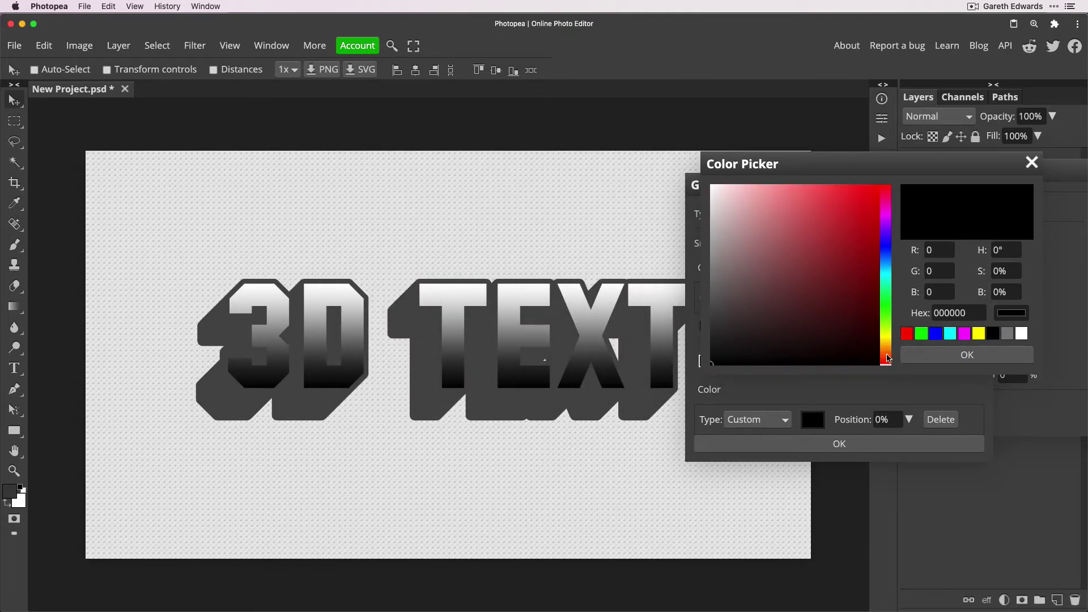
left_click(888, 357)
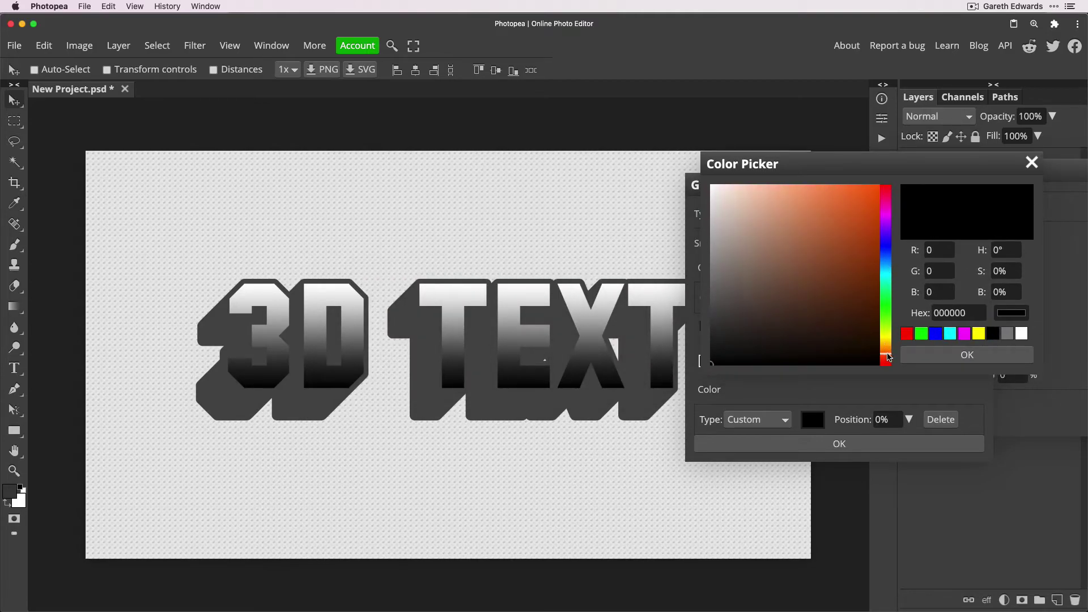
left_click_drag(855, 242, 875, 185)
left_click(887, 357)
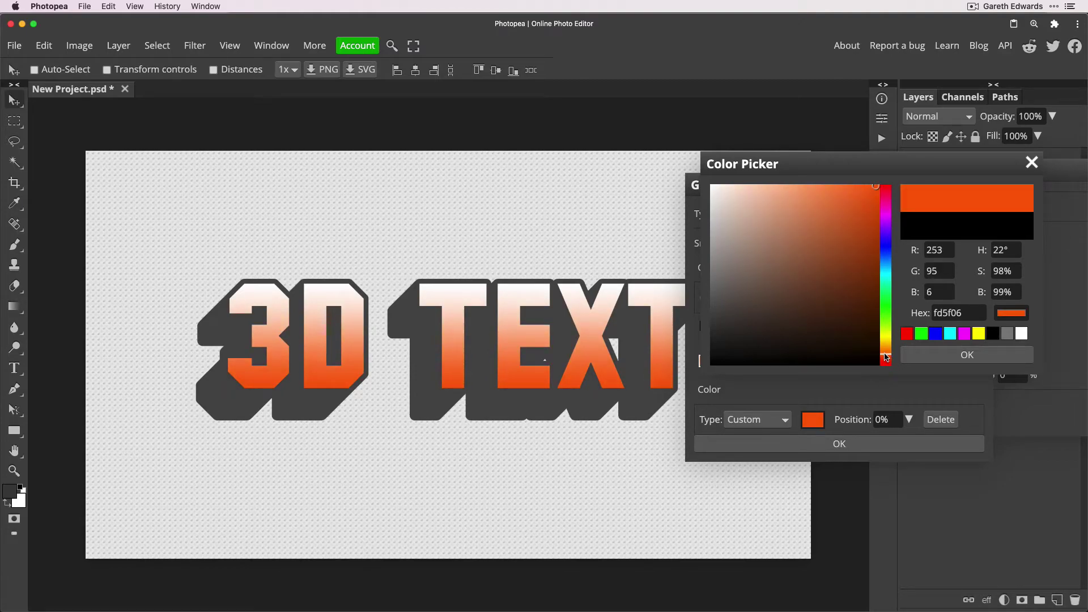
left_click(887, 357)
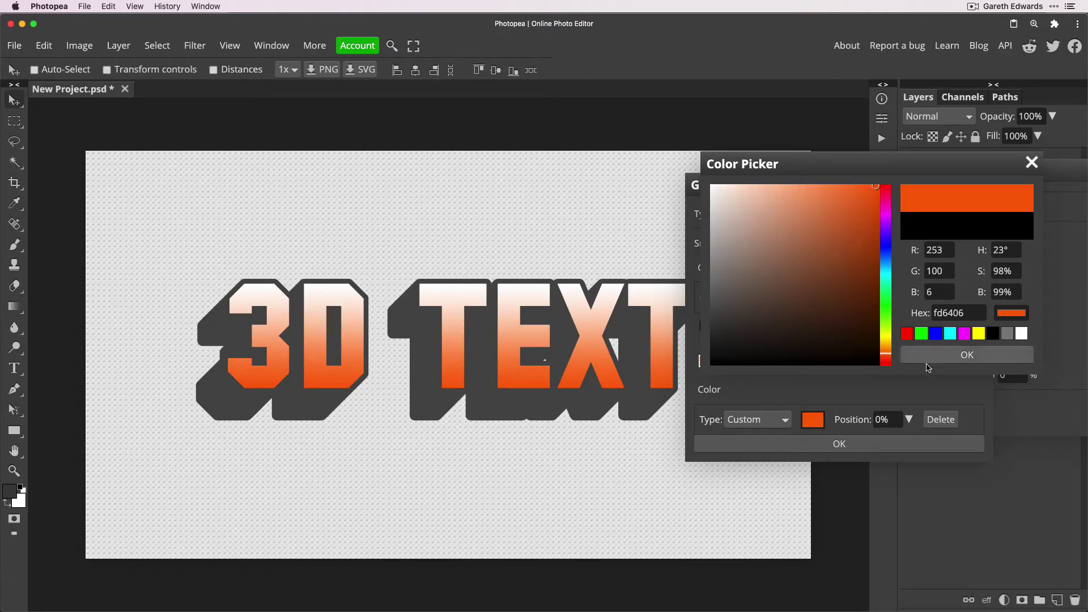
left_click(968, 361)
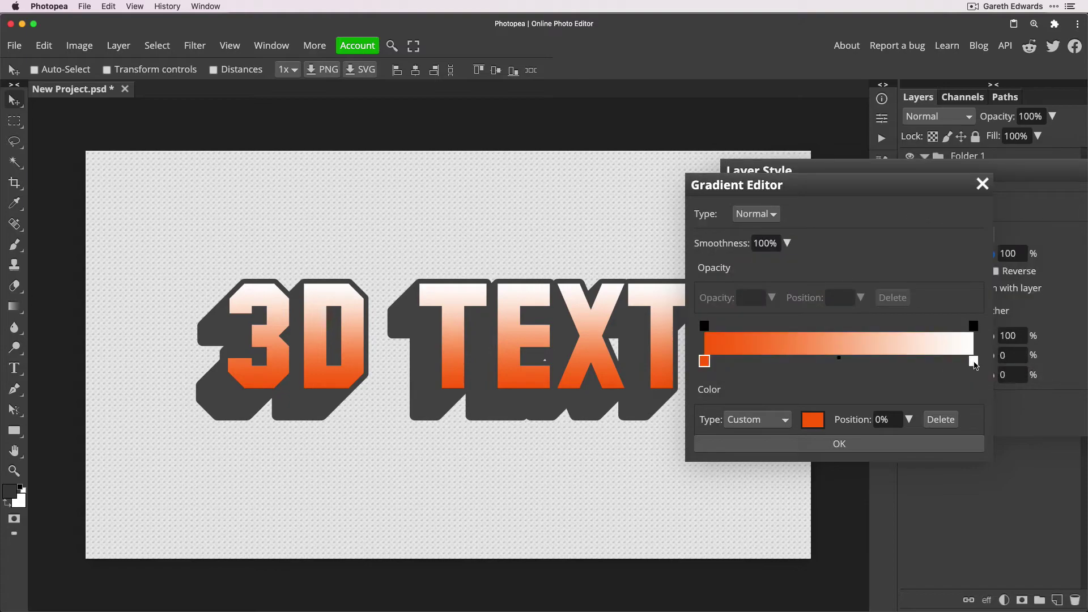
Step: Set the gradient's end colour to yellow ffdd0b and apply the gradient
left_click(974, 362)
left_click(811, 421)
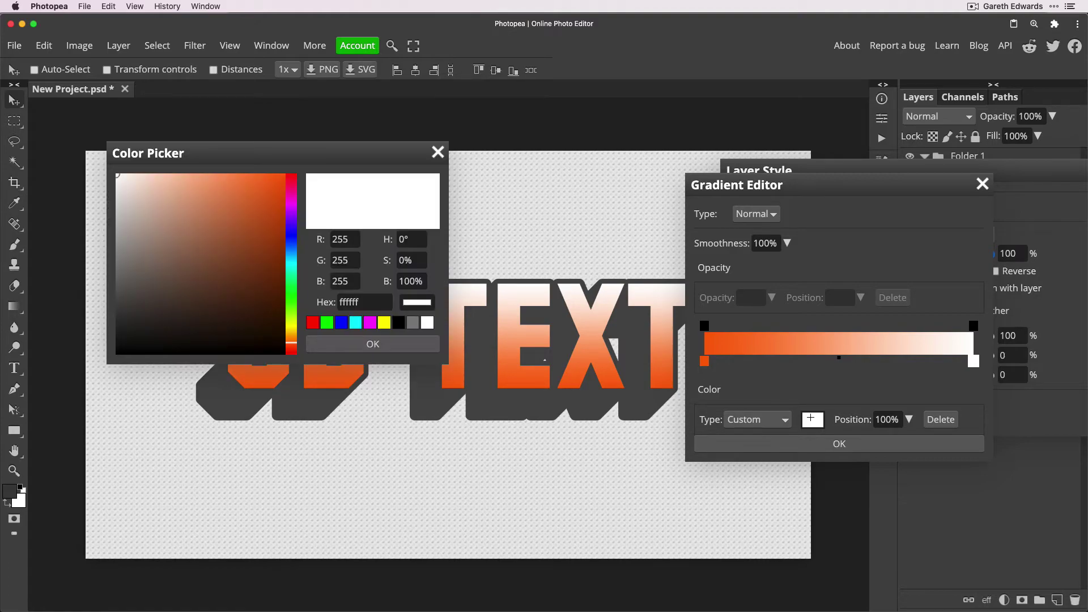
left_click(293, 325)
left_click_drag(294, 328, 293, 334)
mouse_move(226, 243)
left_mouse_down()
mouse_move(255, 178)
mouse_move(278, 175)
left_mouse_up()
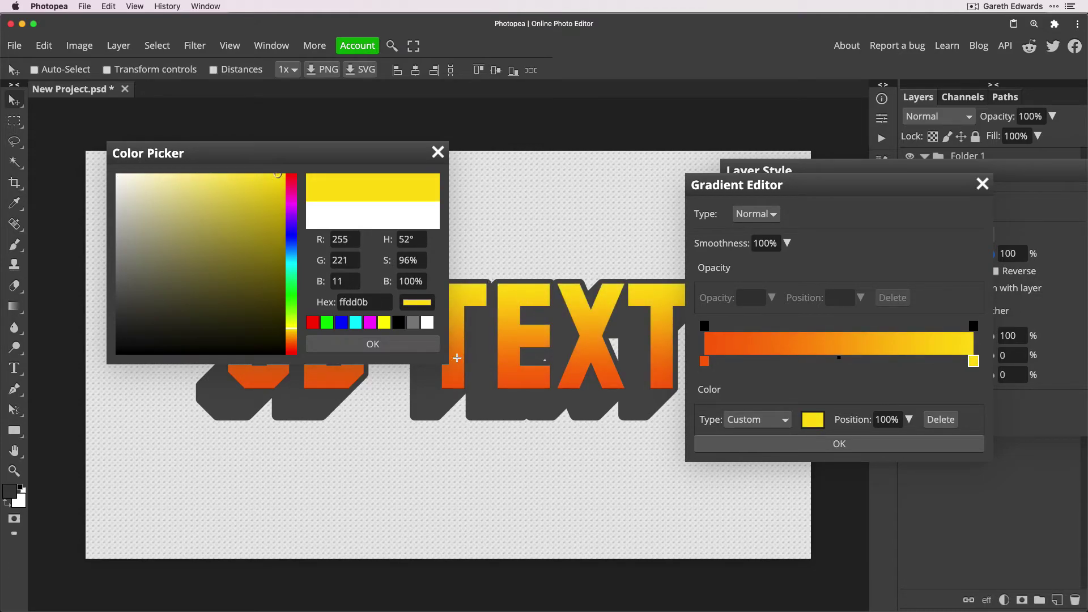
left_click(416, 351)
left_click(917, 449)
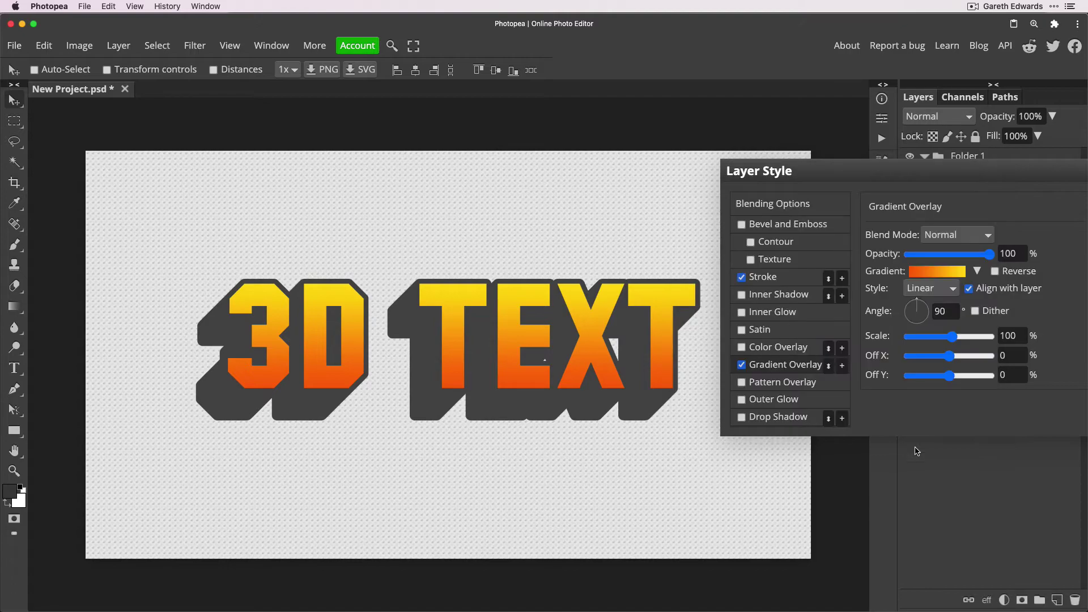
Step: Turn on Bevel and Emboss for Main Text and toggle it off and on to compare
left_click(742, 225)
left_click(774, 225)
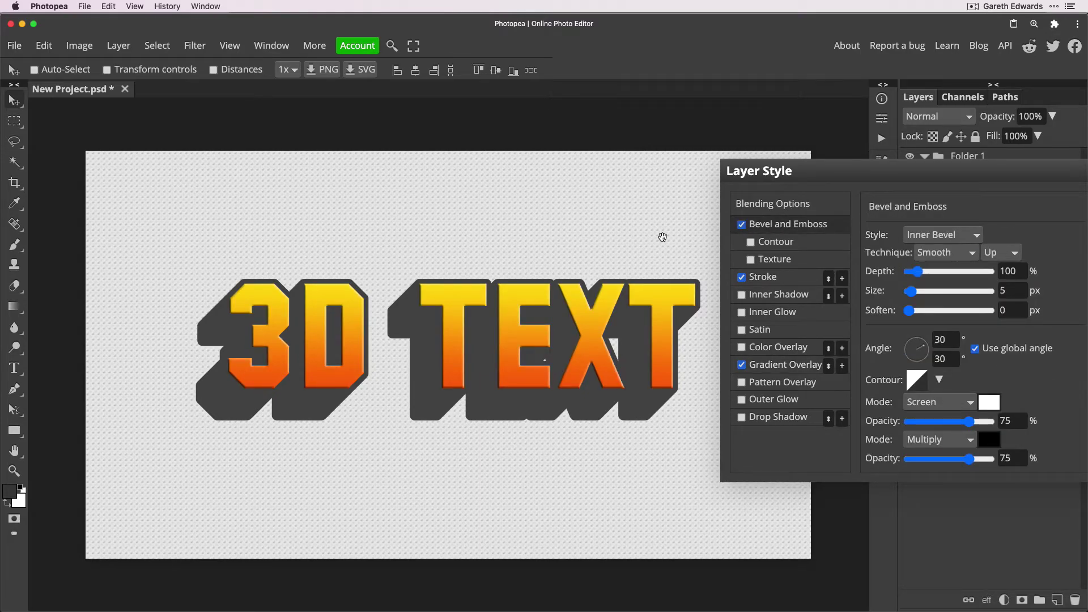
left_click_drag(659, 241, 548, 221)
scroll(619, 239, "up", 2)
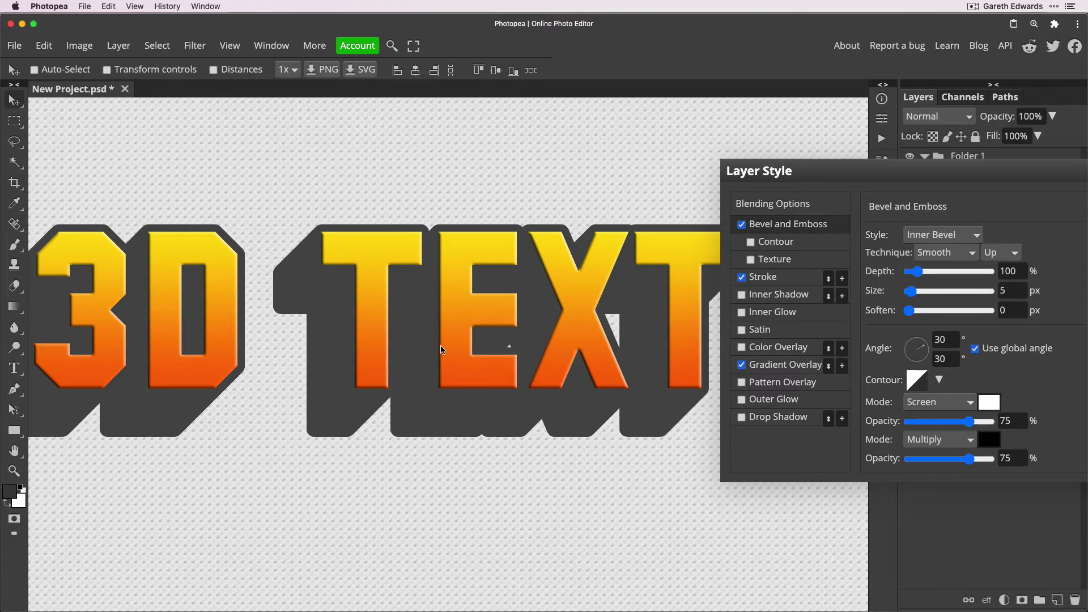
left_click(742, 225)
left_click(741, 225)
Step: Lighten the bevel shadow, raise the Screen highlight to 100%, and choose the peaked two-hills contour
left_click_drag(972, 465, 923, 466)
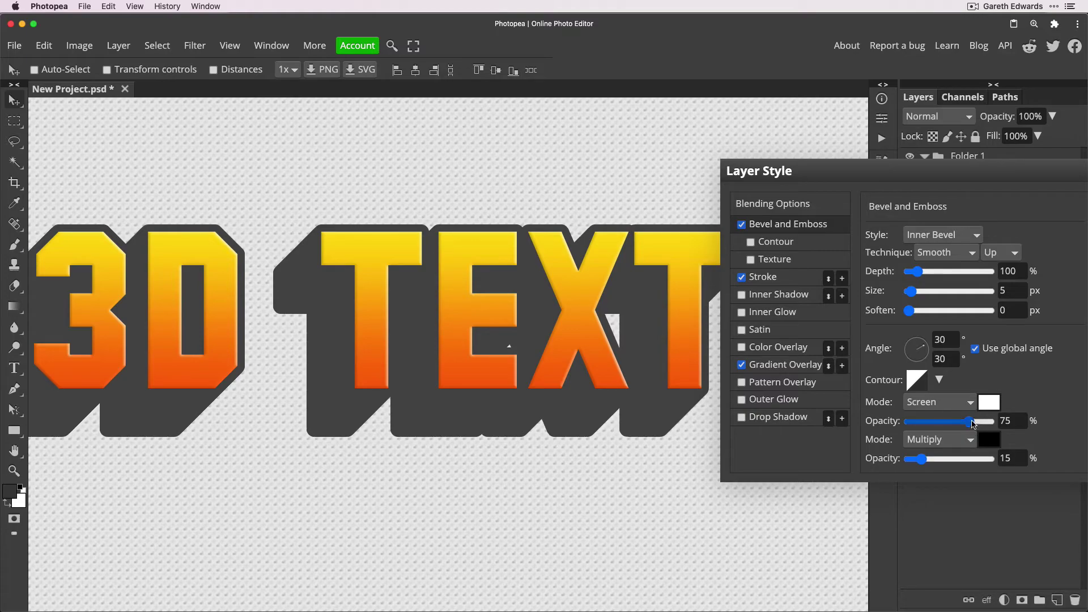
left_click_drag(969, 421, 1005, 425)
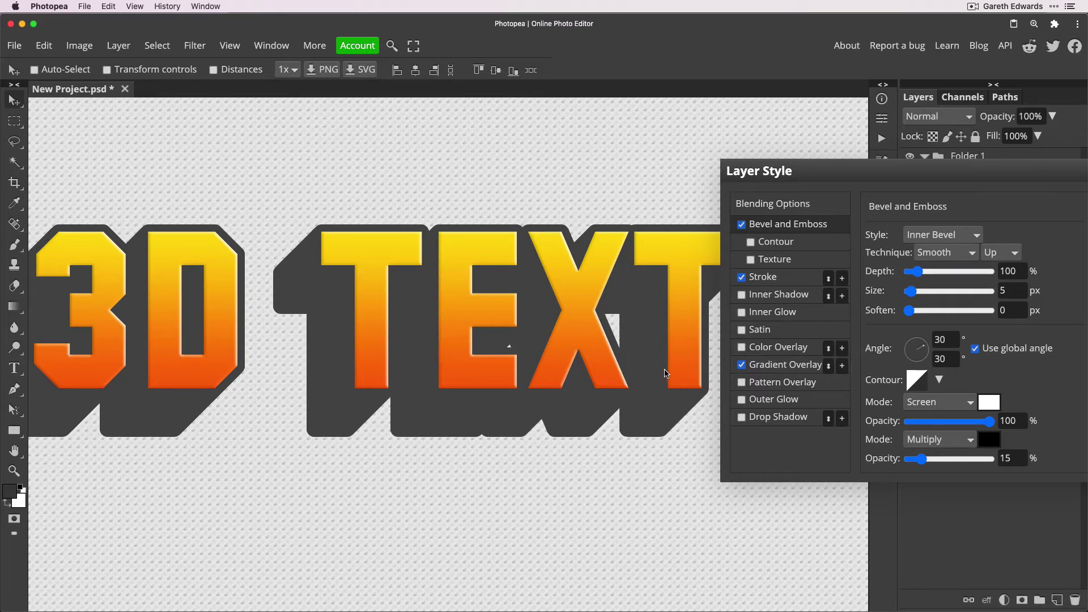
left_click(939, 383)
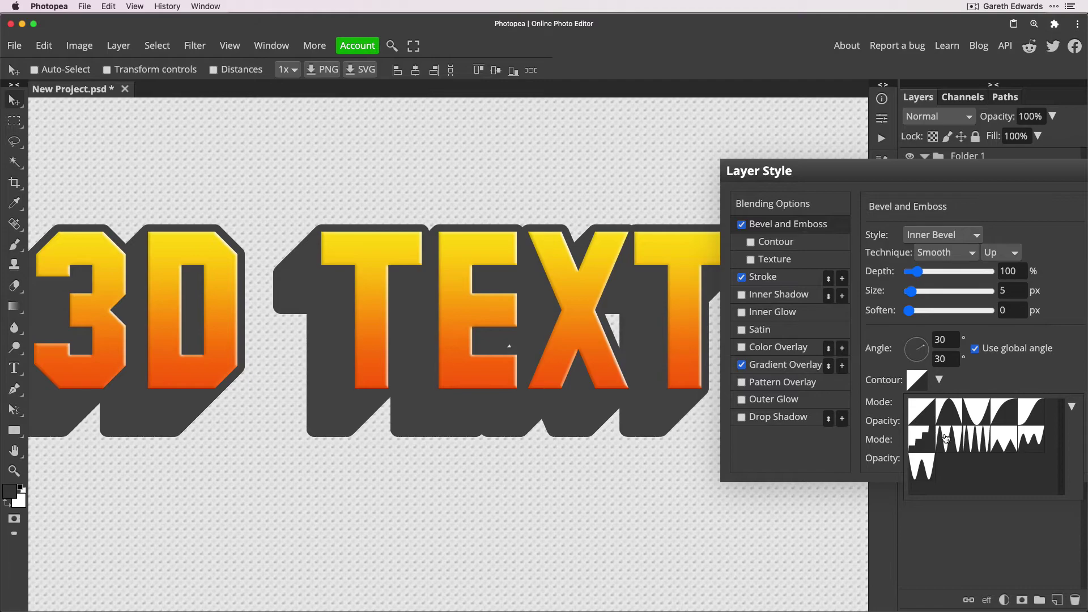
left_click(1009, 381)
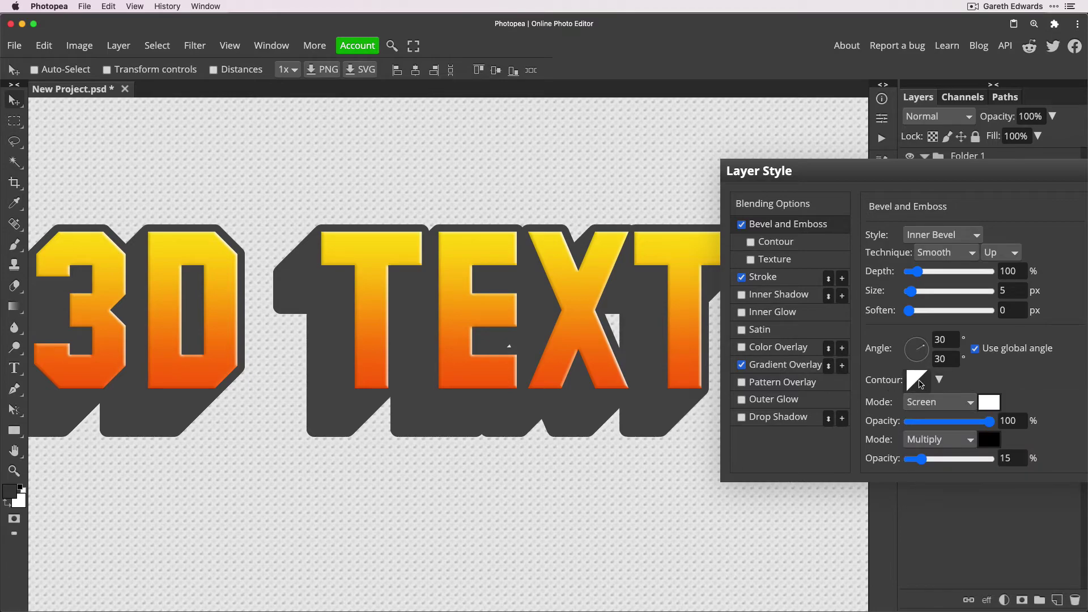
left_click(921, 385)
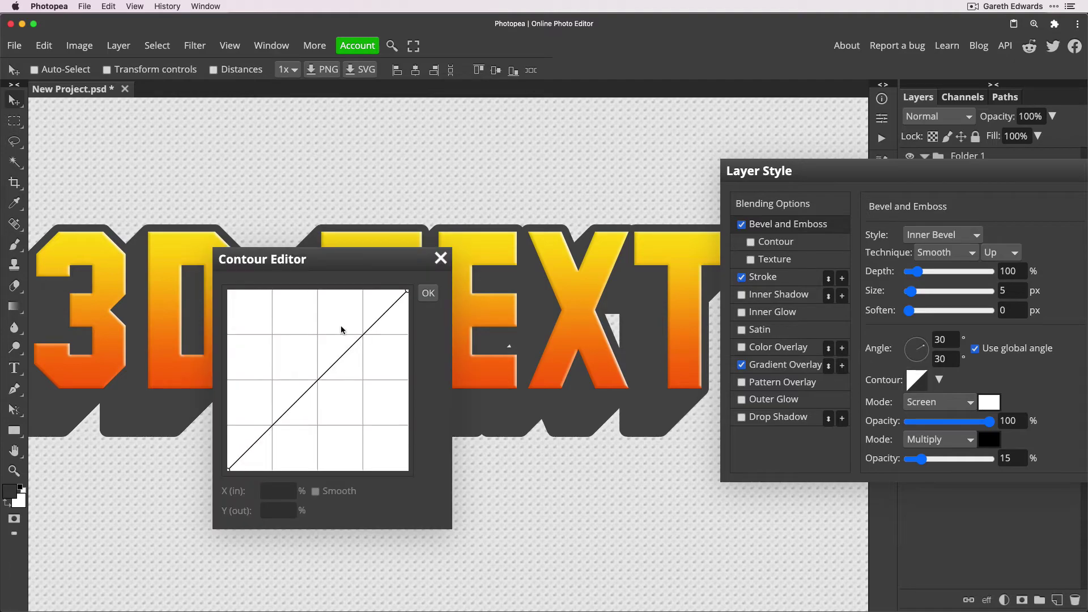
left_click(441, 255)
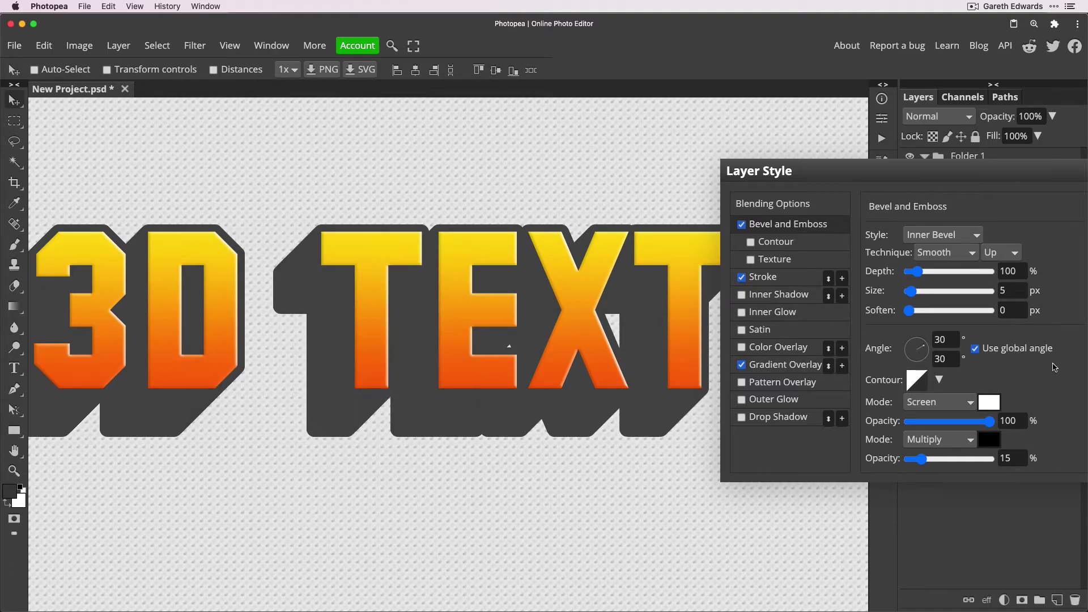
left_click(940, 384)
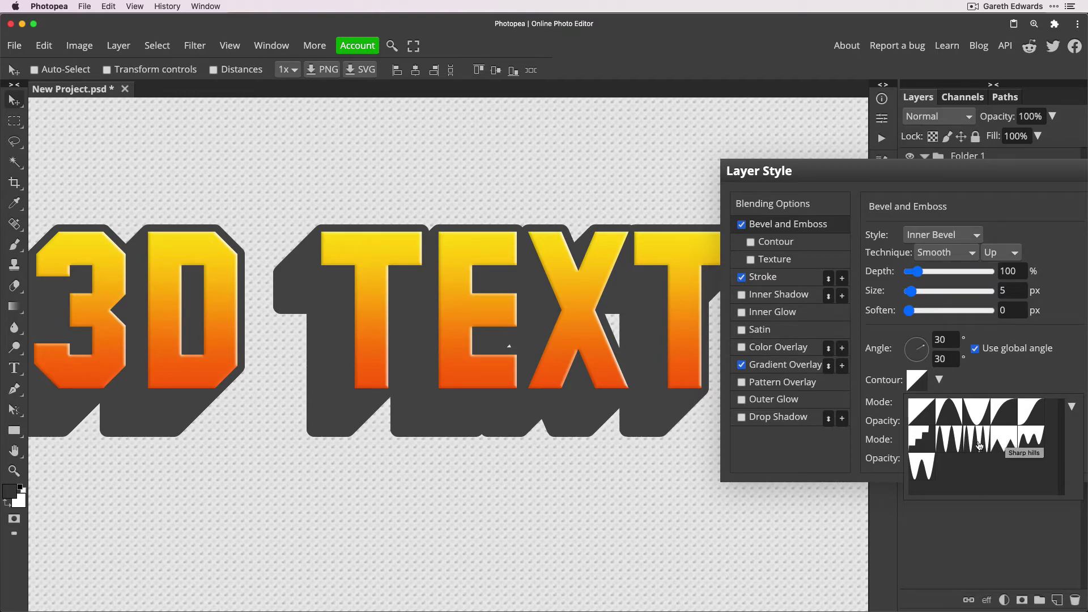
left_click(1009, 444)
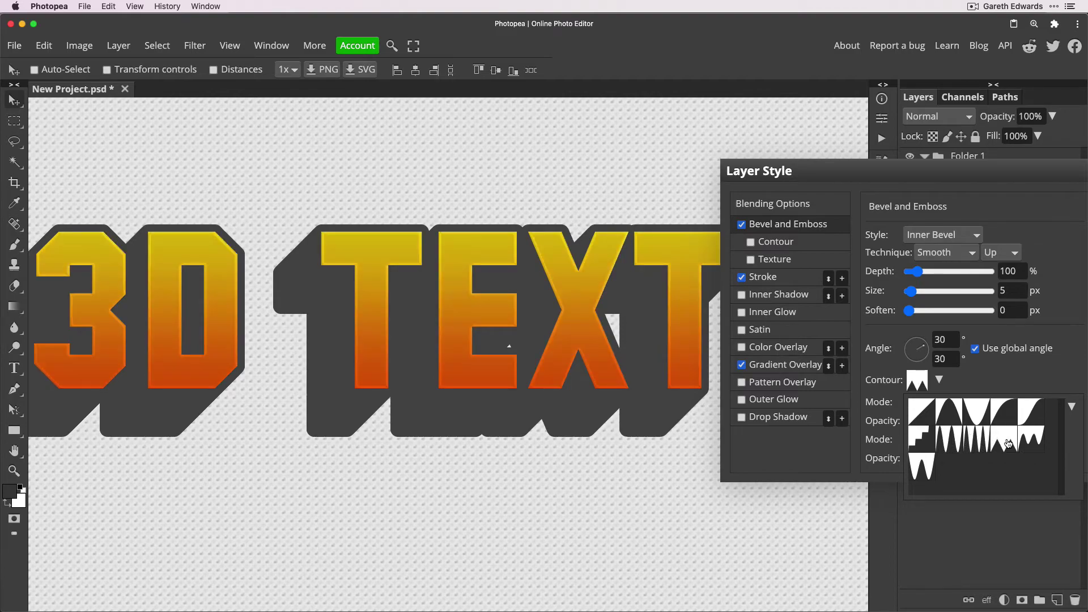
left_click(1052, 369)
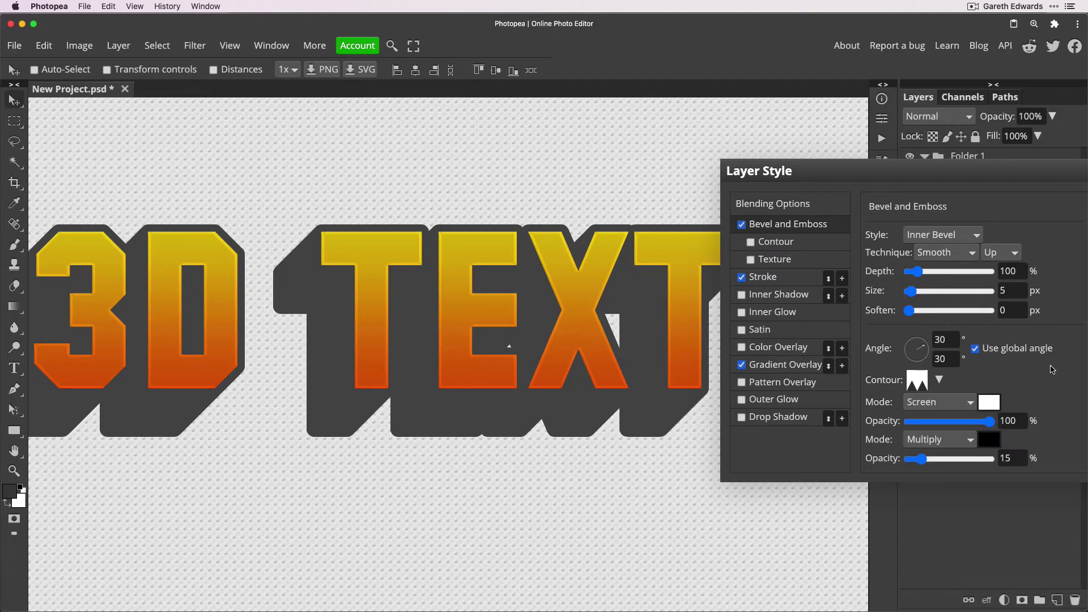
Step: Rotate the bevel lighting to a 52° angle with 0° altitude
left_click(924, 347)
left_click_drag(923, 347, 931, 339)
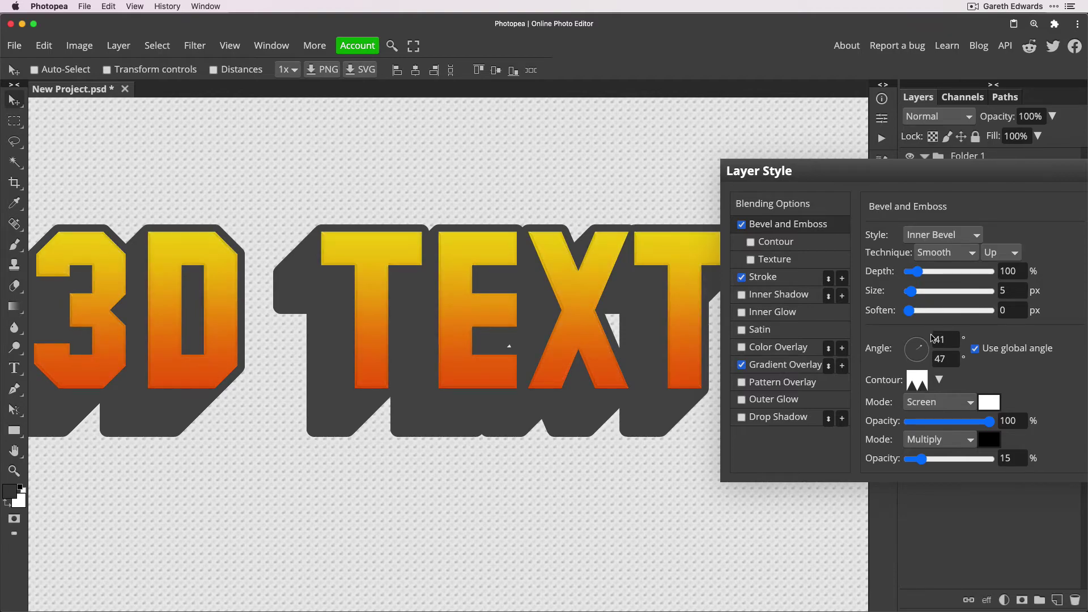
scroll(935, 334, "up", 2)
left_click_drag(926, 344, 932, 332)
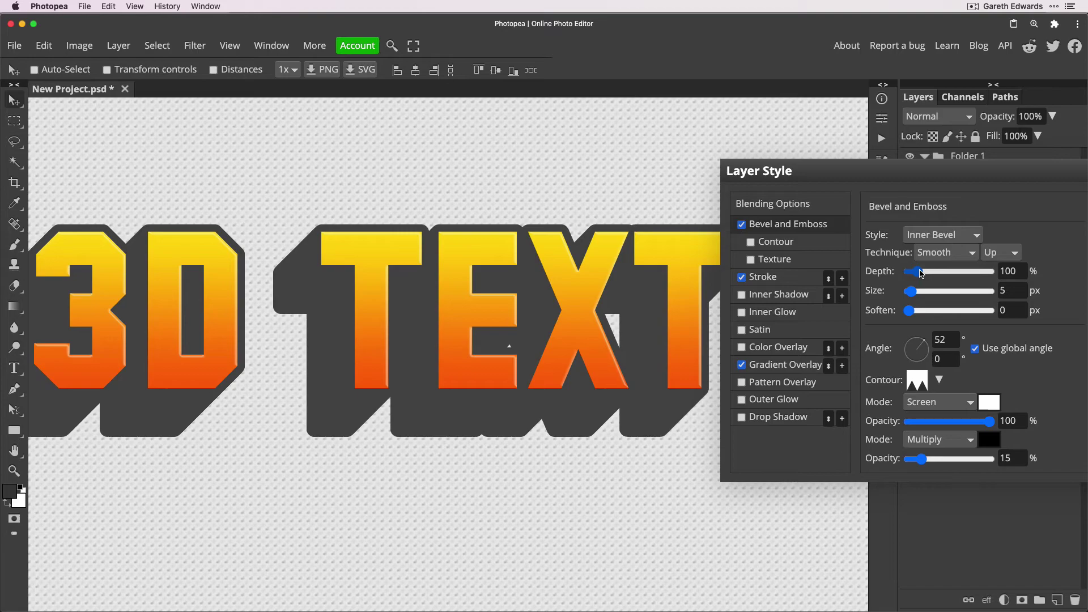
Step: Set the bevel depth to 865%, size to 149 px, and light angle to 89°
left_click_drag(921, 273, 948, 274)
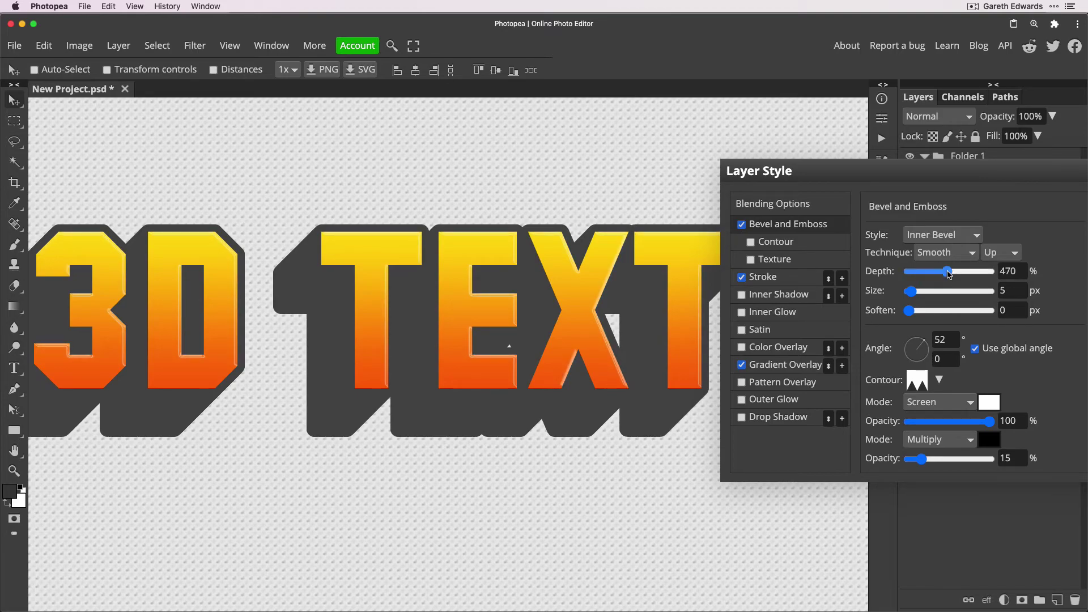
left_click_drag(949, 274, 970, 302)
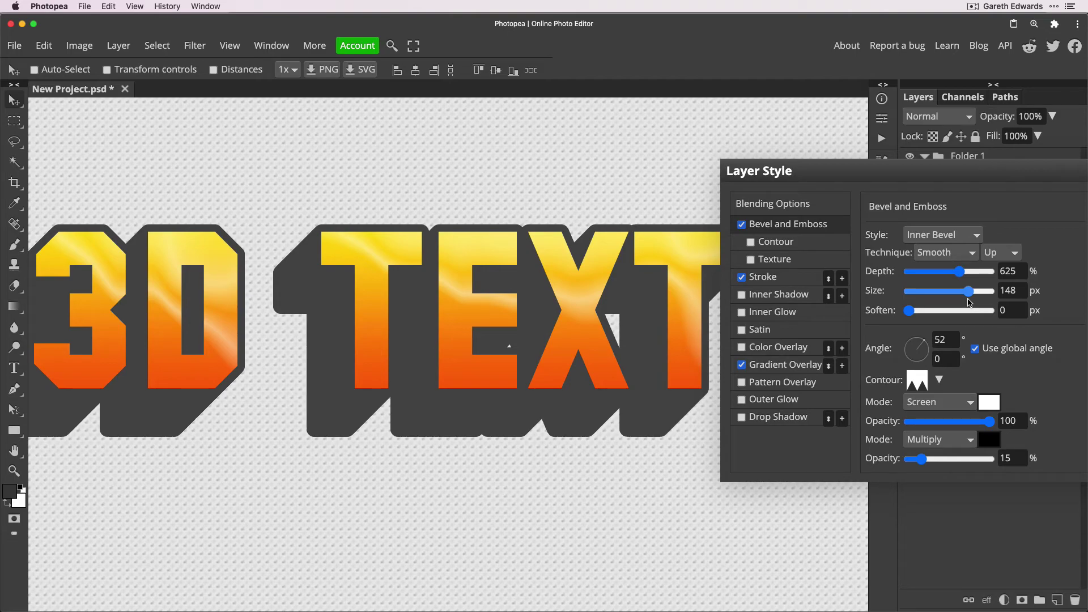
left_click_drag(970, 302, 968, 302)
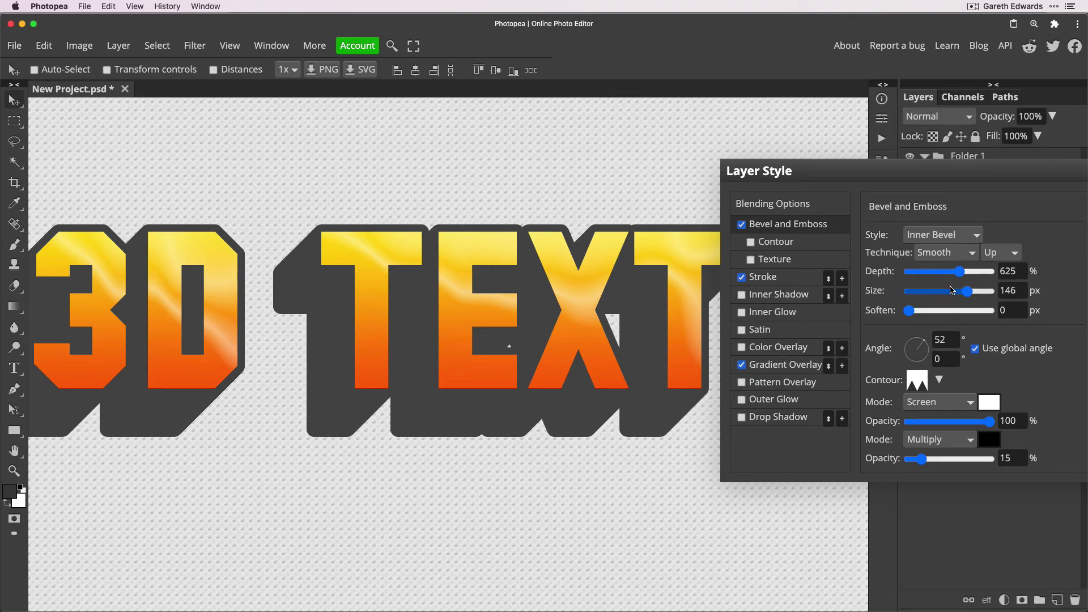
left_click_drag(962, 274, 939, 274)
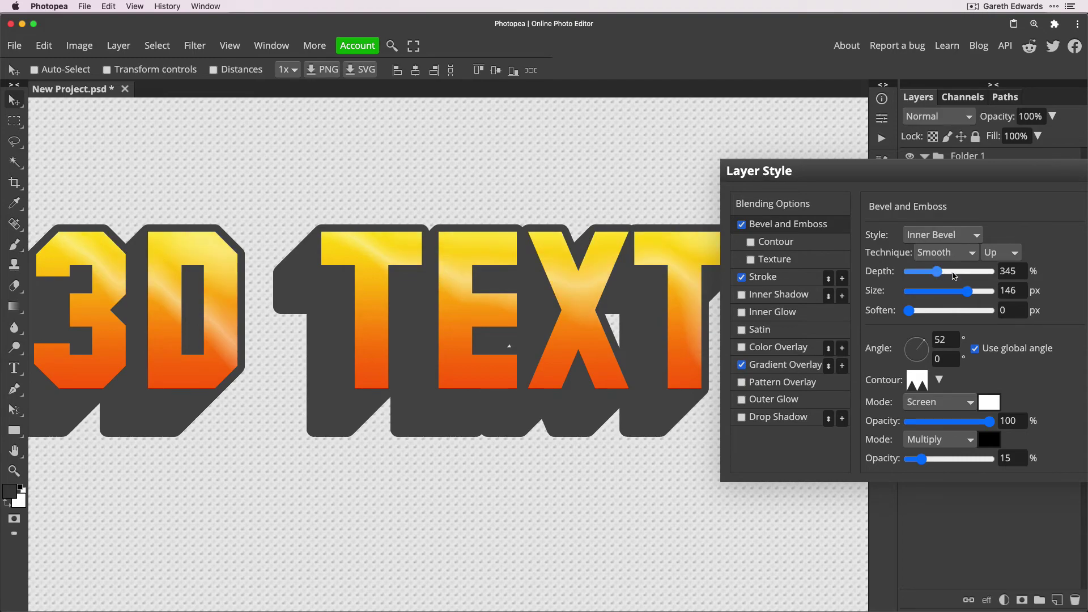
left_click(979, 274)
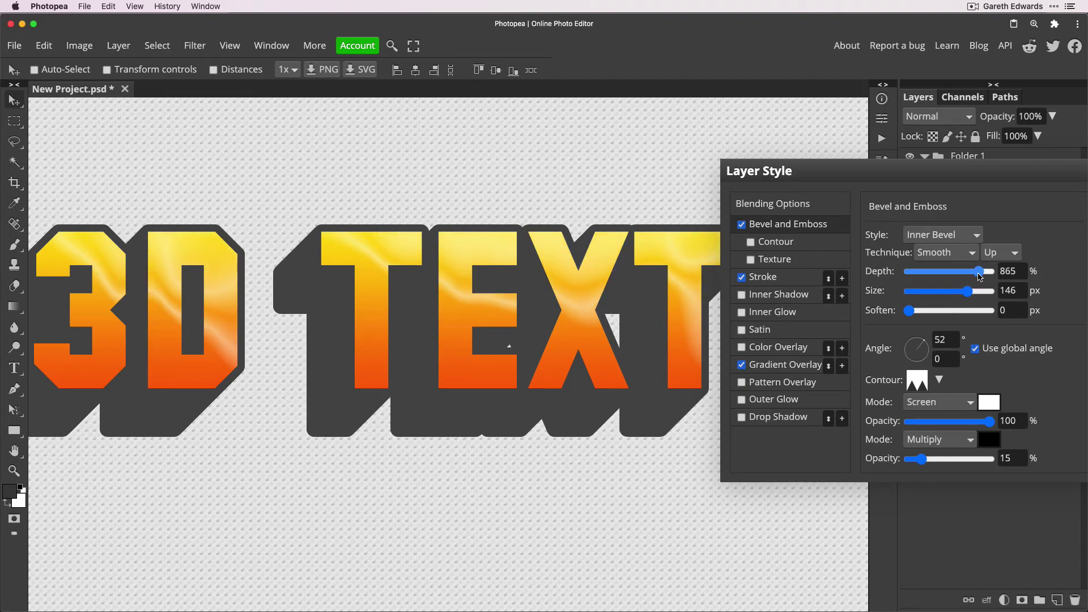
left_click_drag(969, 295, 971, 282)
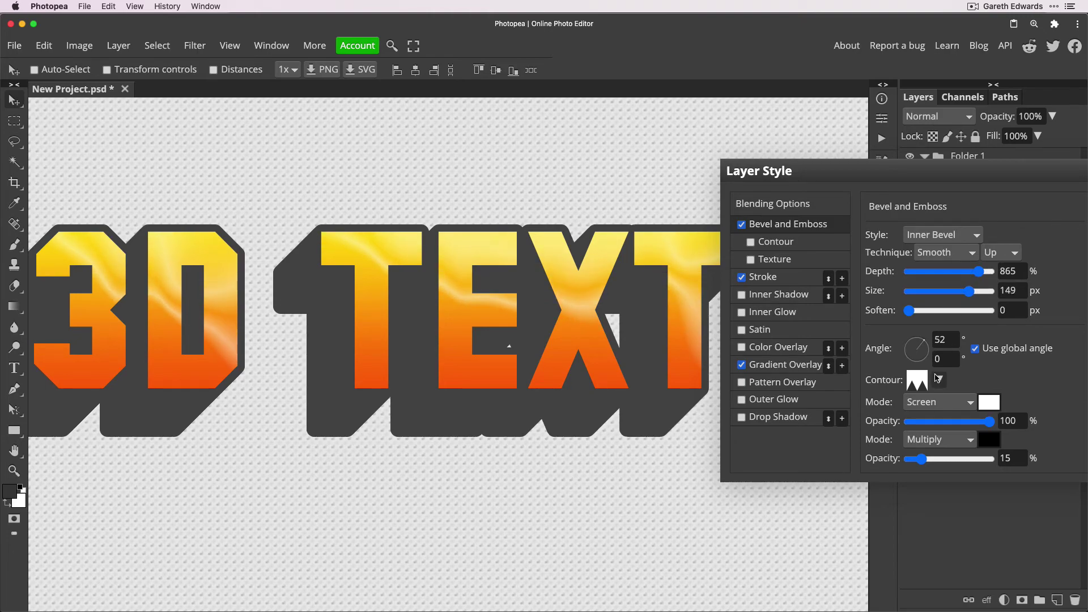
left_click_drag(927, 345, 917, 324)
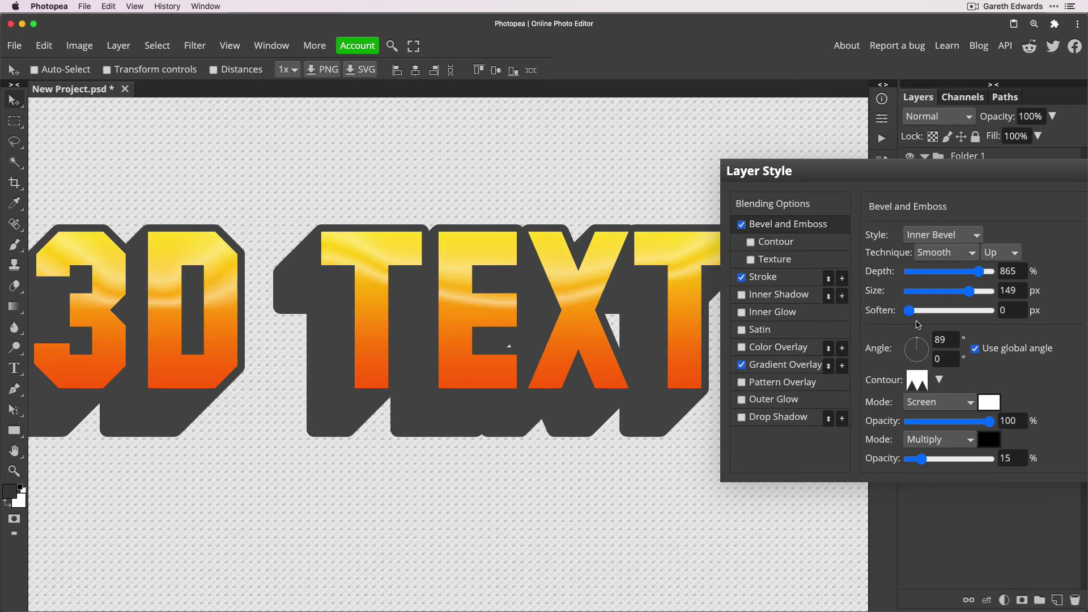
left_click(939, 380)
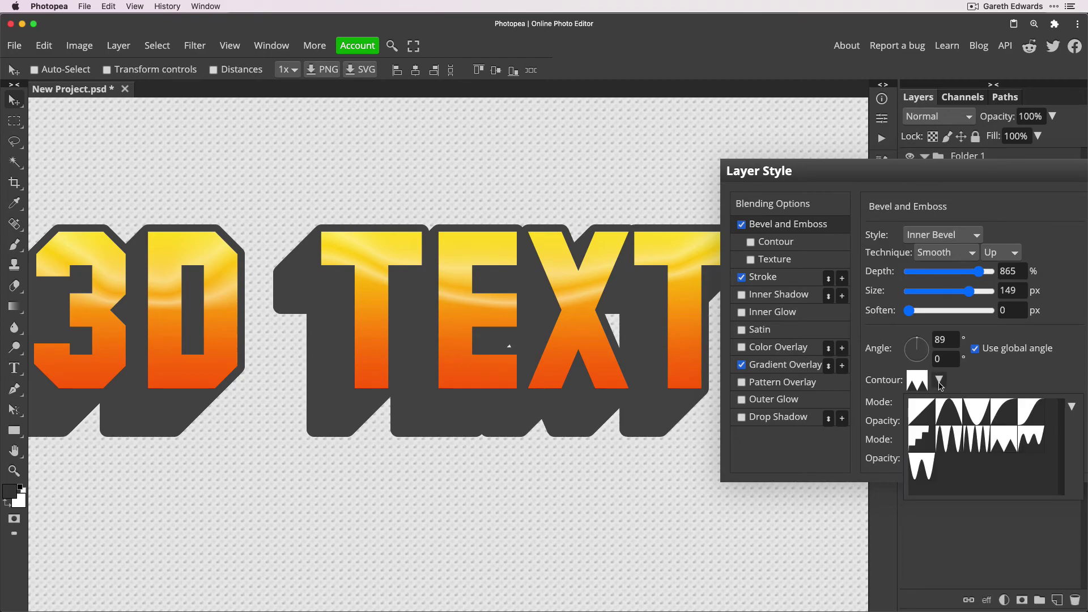
left_click(951, 446)
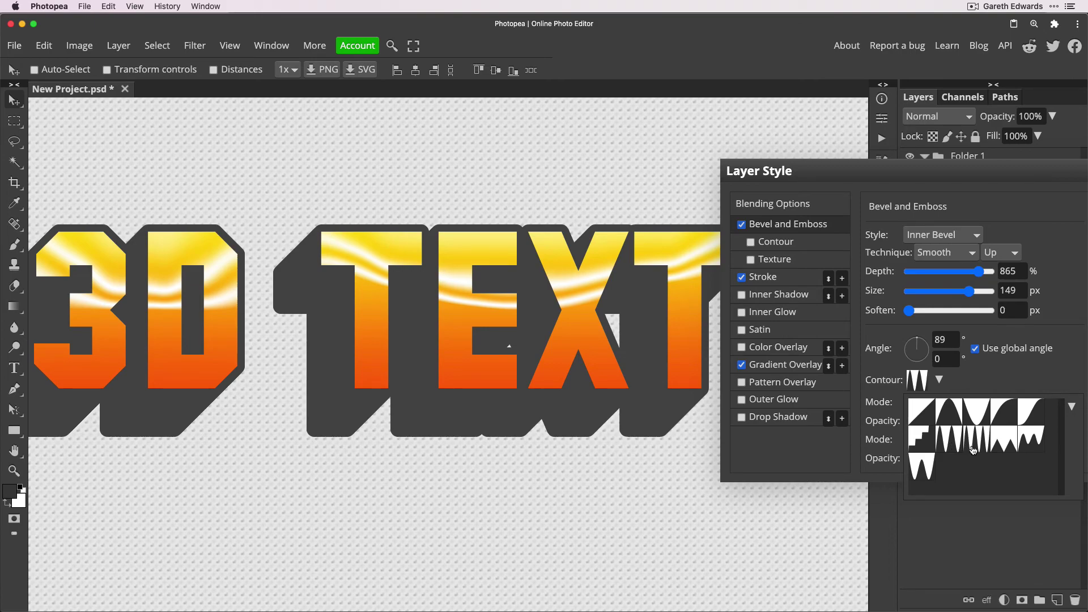
left_click(974, 449)
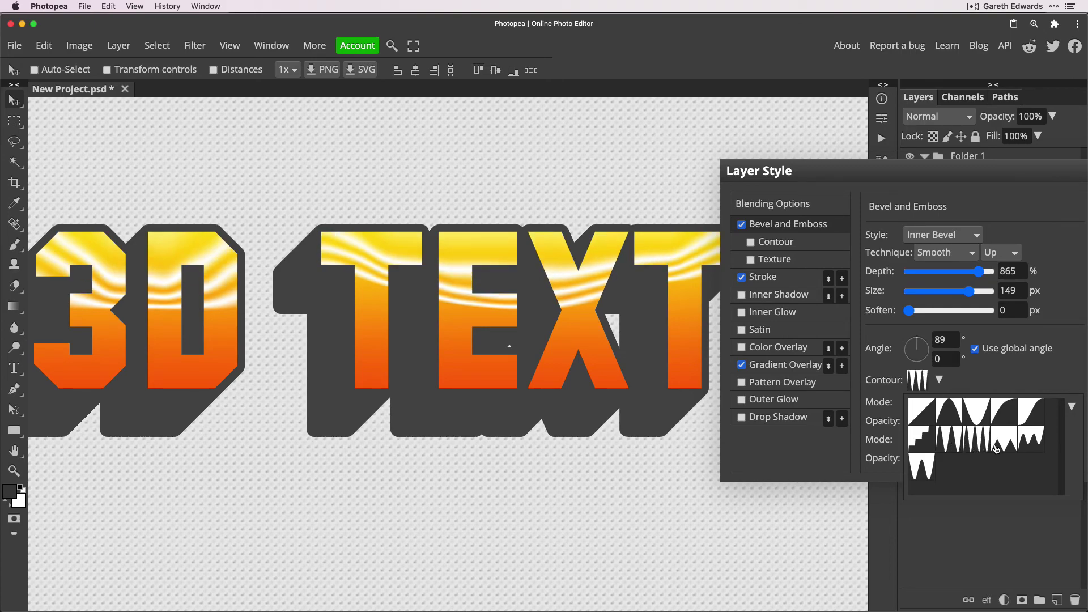
left_click(997, 449)
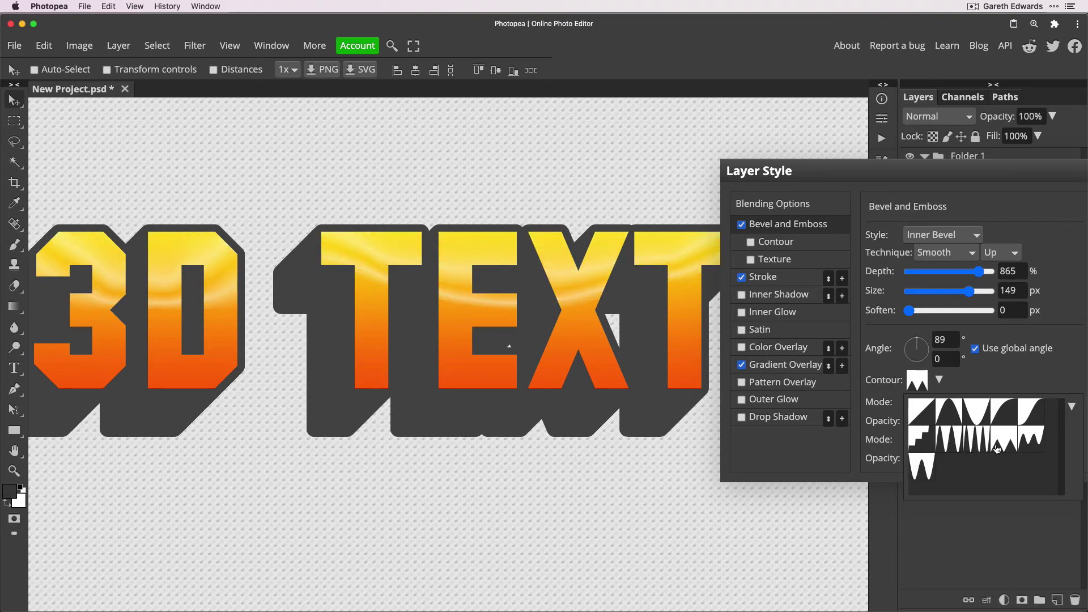
left_click(1025, 443)
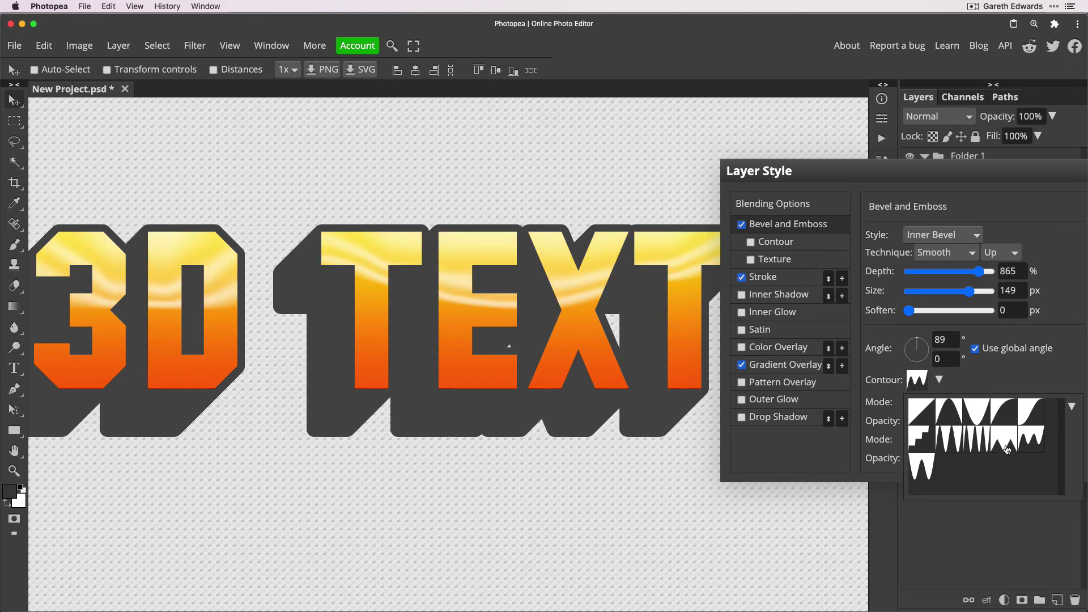
left_click(1007, 448)
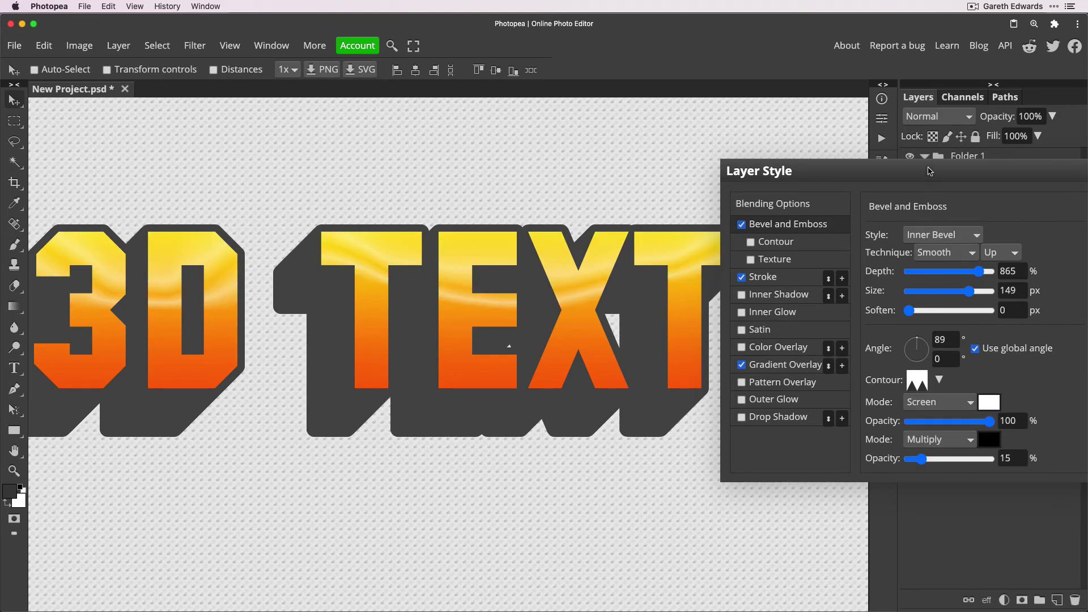
left_click_drag(930, 171, 862, 161)
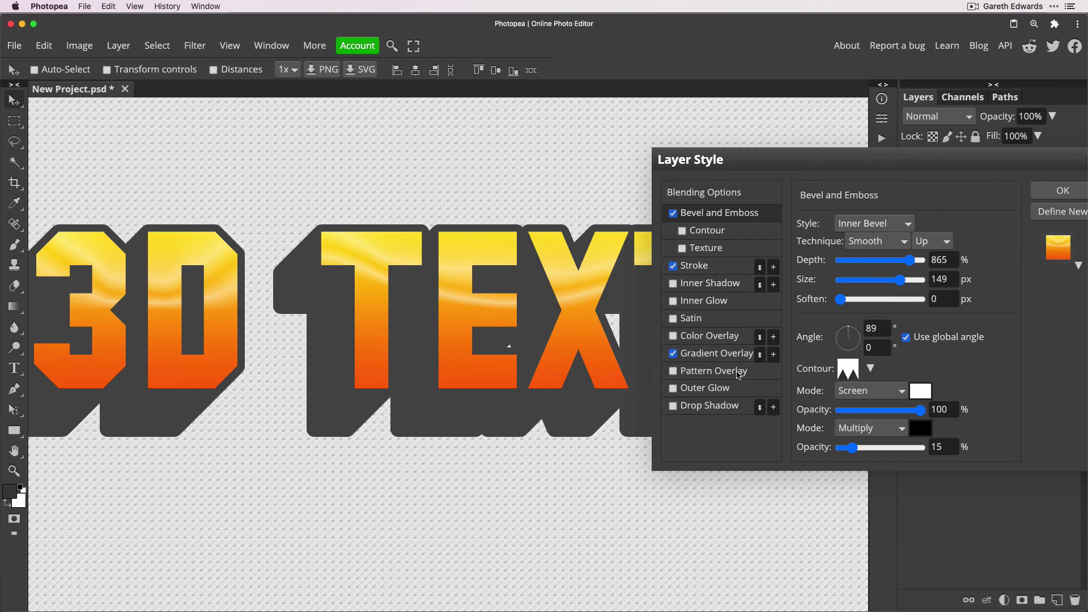
Step: Apply the Main Text layer style and fit the finished 3D TEXT design on screen
left_click(1061, 195)
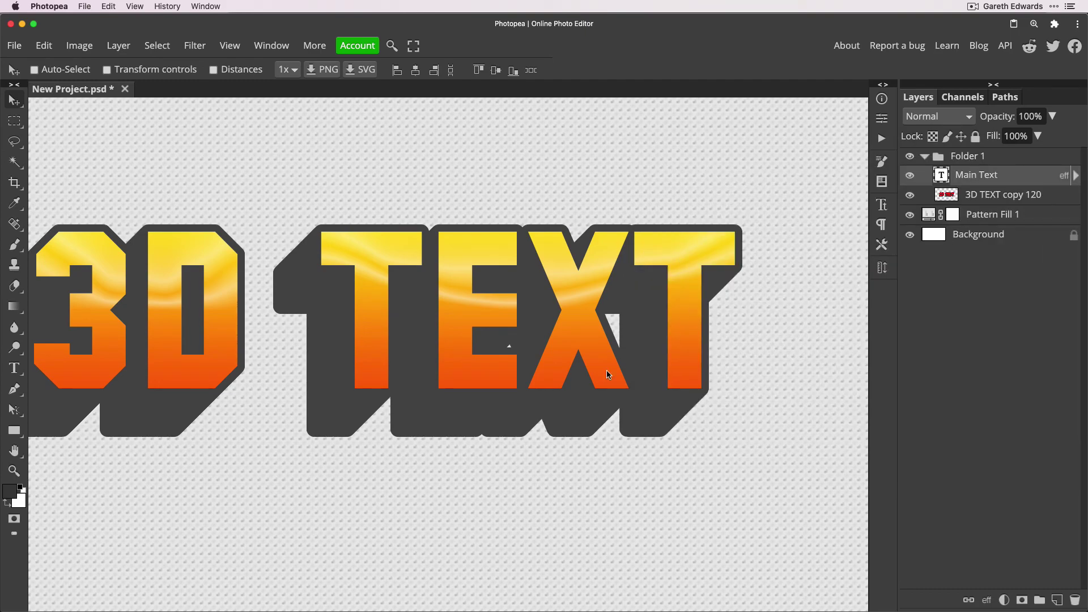
key("super+0")
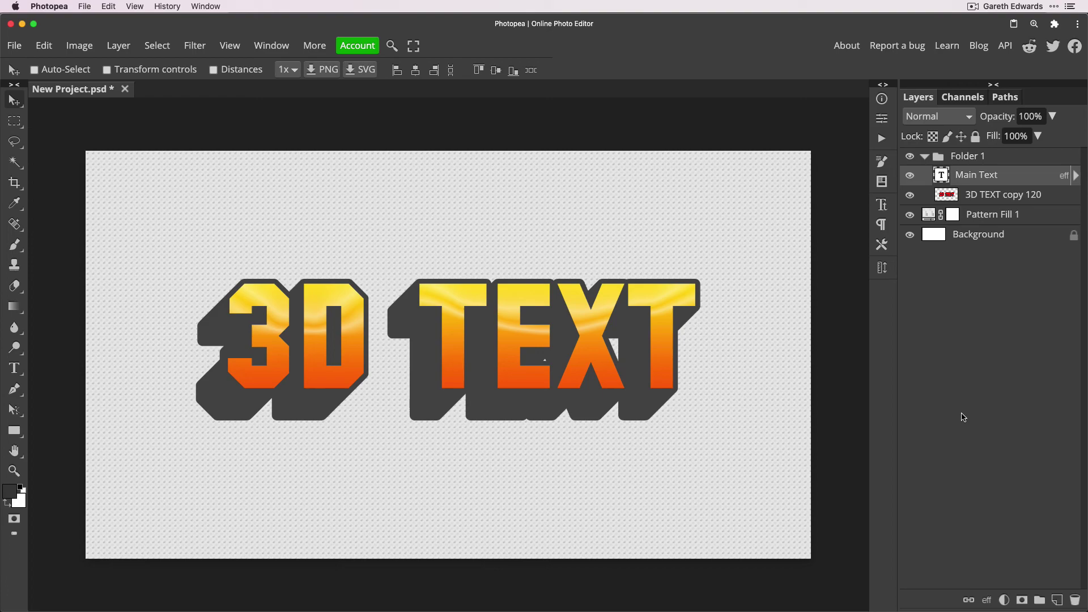